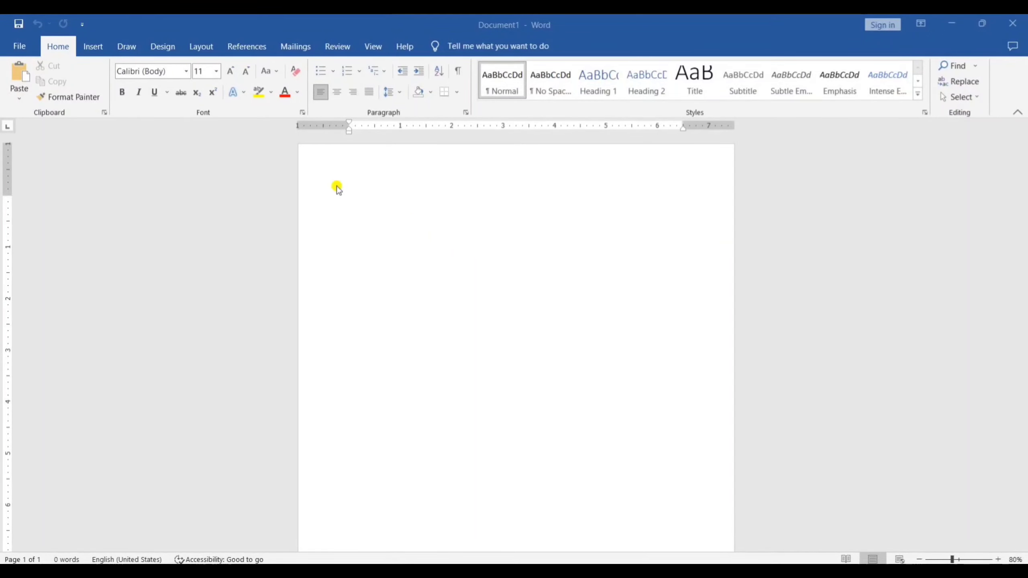
Change the blank document's page orientation to Landscape.
left_click(202, 47)
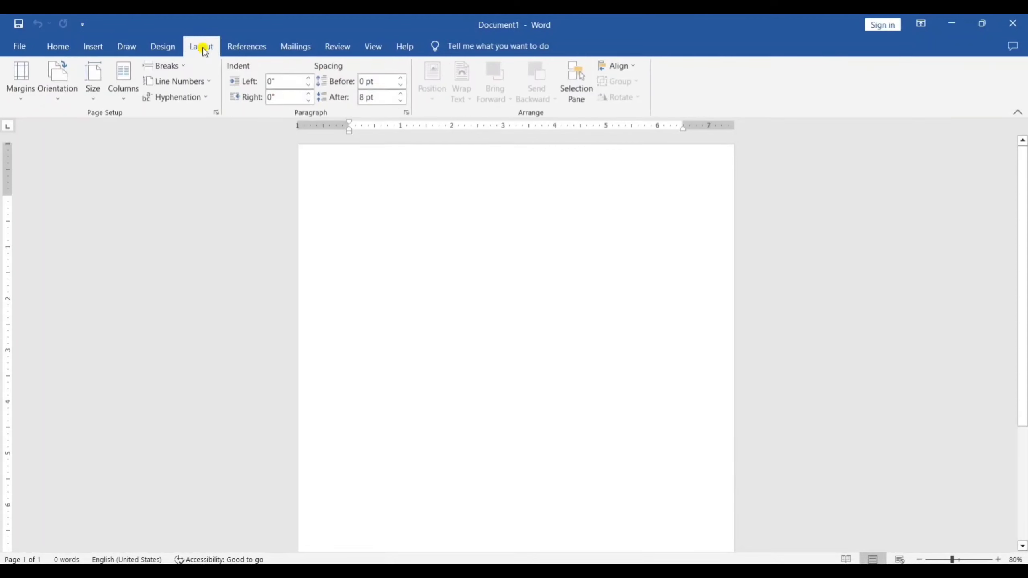
left_click(66, 96)
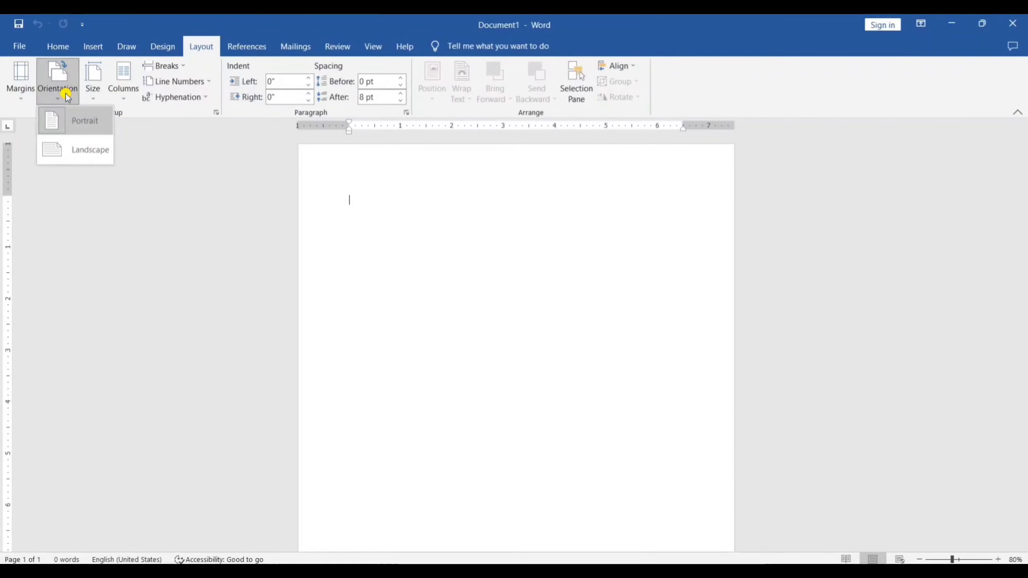
left_click(79, 149)
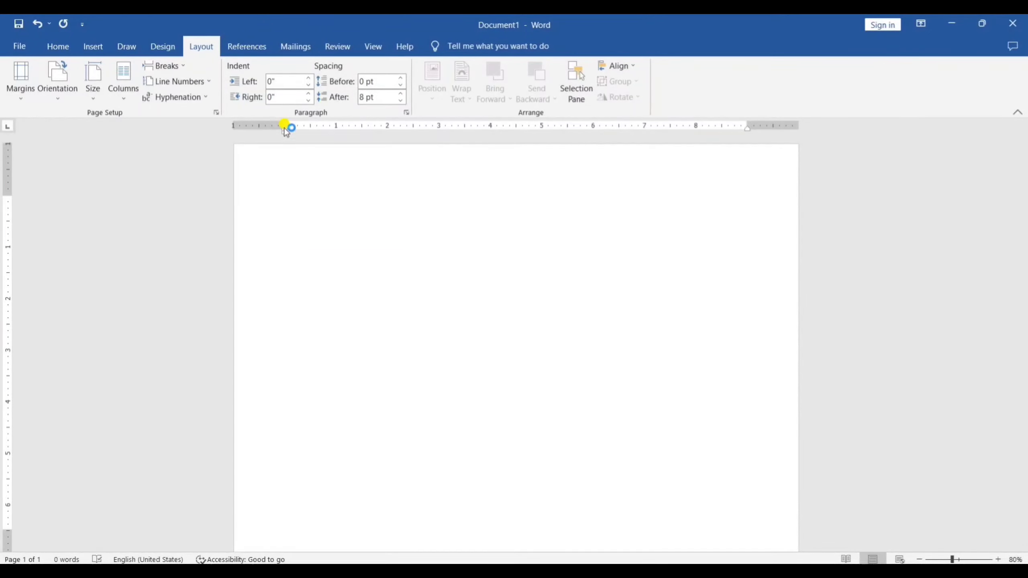
Extend the left and right indents to -1" and stretch the top and bottom margins to the page edges.
left_click_drag(286, 129, 234, 122)
left_click_drag(7, 194, 8, 145)
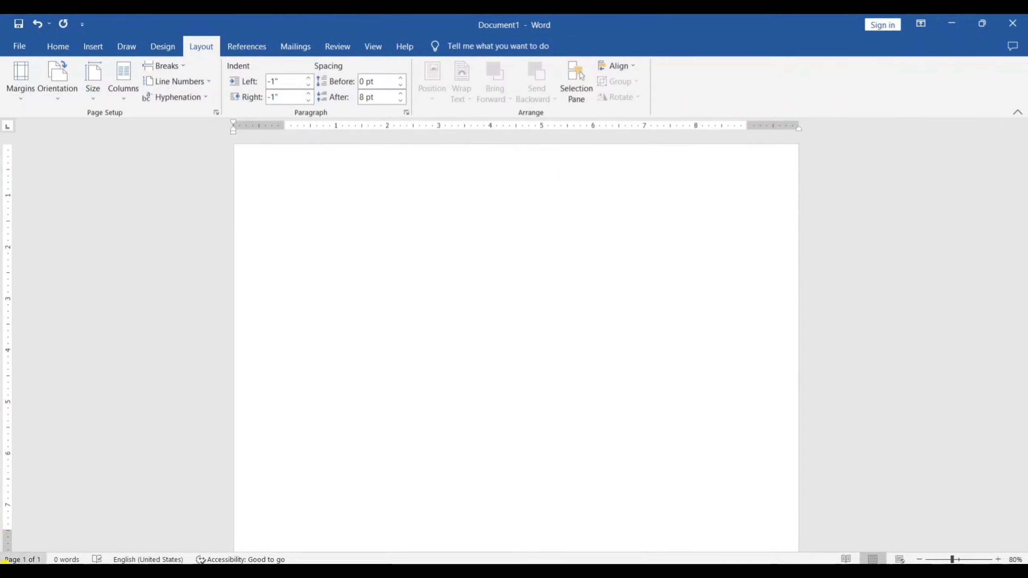
left_click_drag(8, 531, 6, 544)
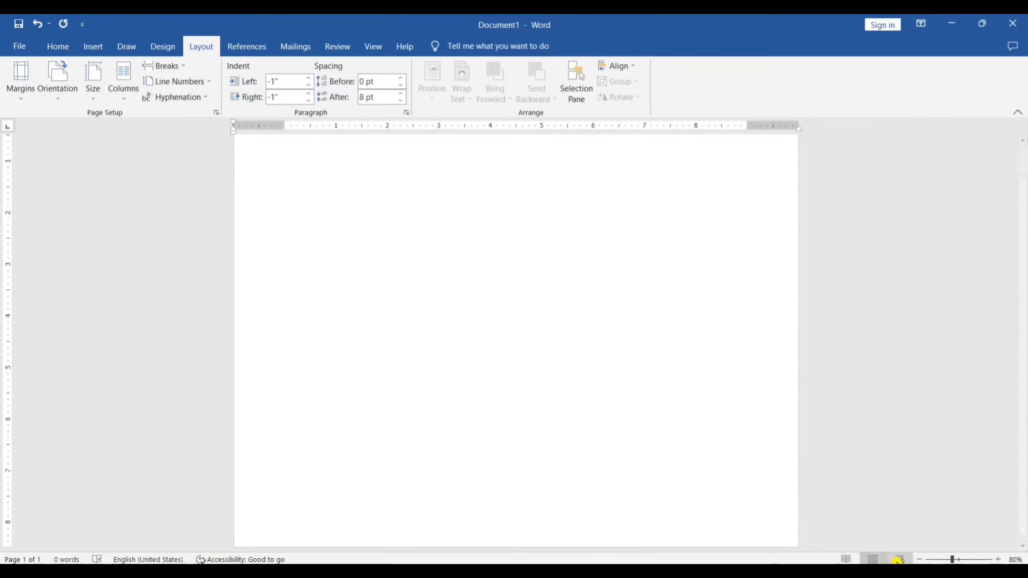
left_click(921, 560)
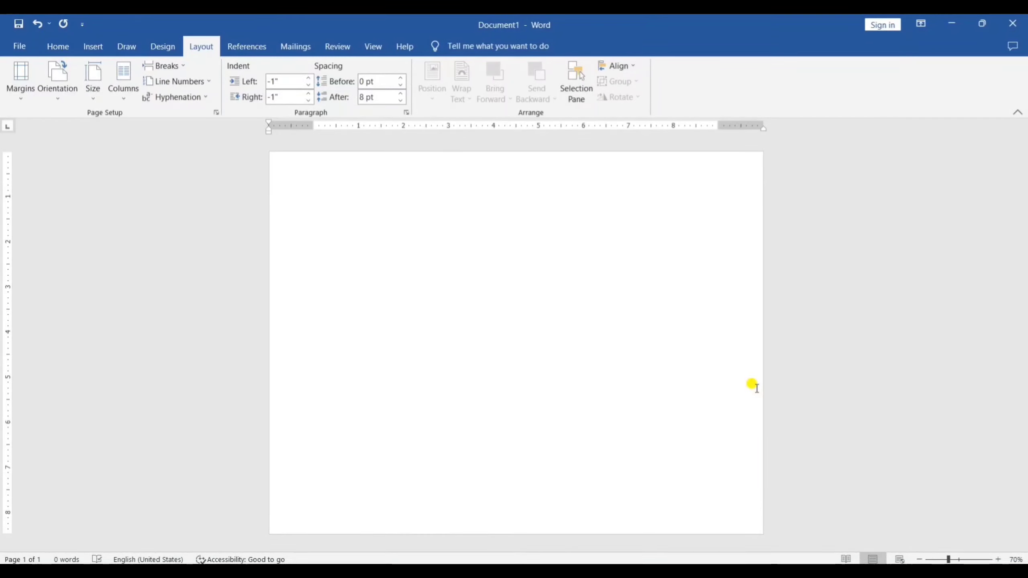
Draw a Frame shape covering nearly the whole page, about 8.24" high and 10.75" wide, and narrow its border to a thin band.
left_click(101, 47)
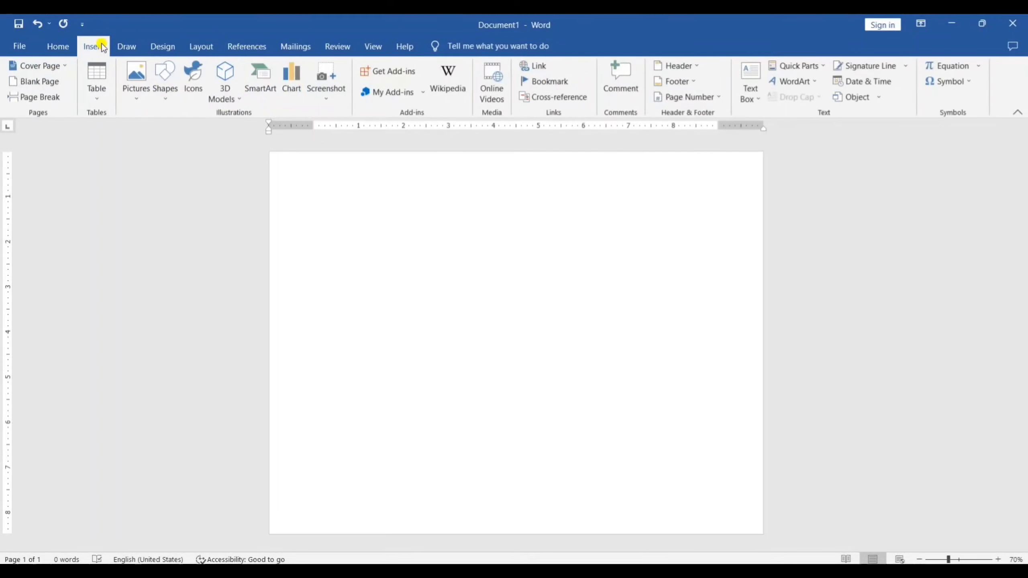
left_click(163, 96)
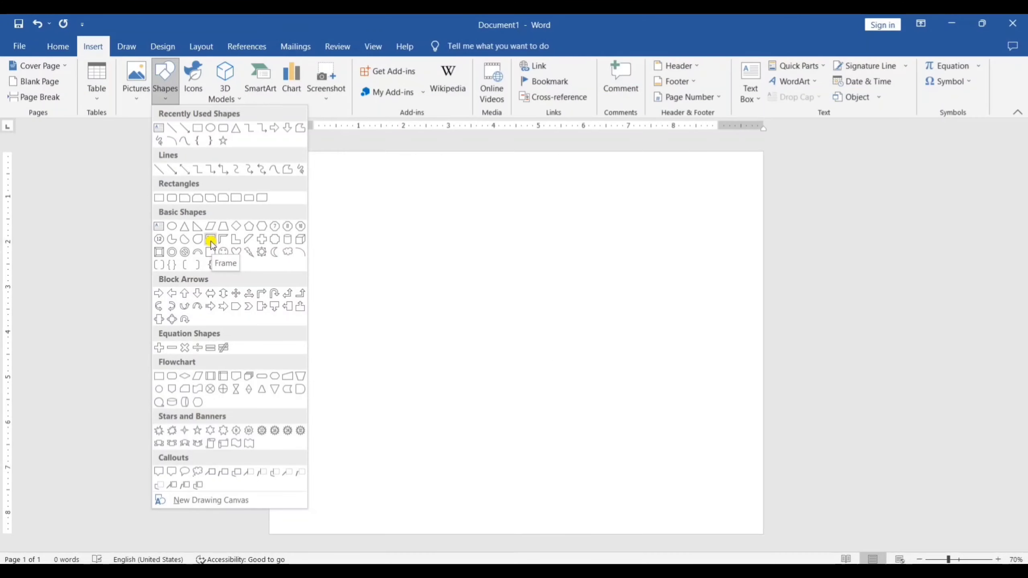
left_click(454, 488)
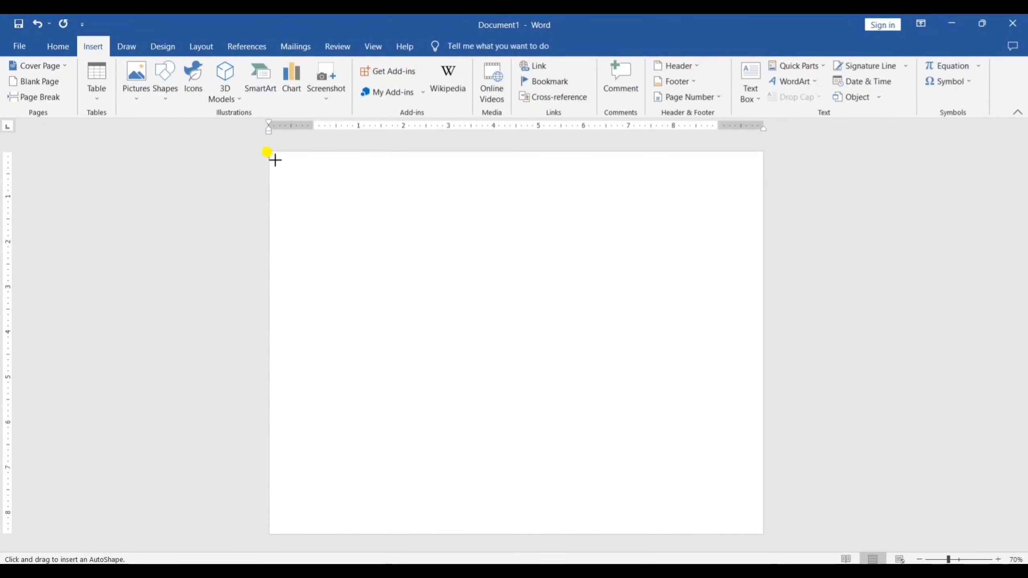
left_click_drag(279, 164, 758, 532)
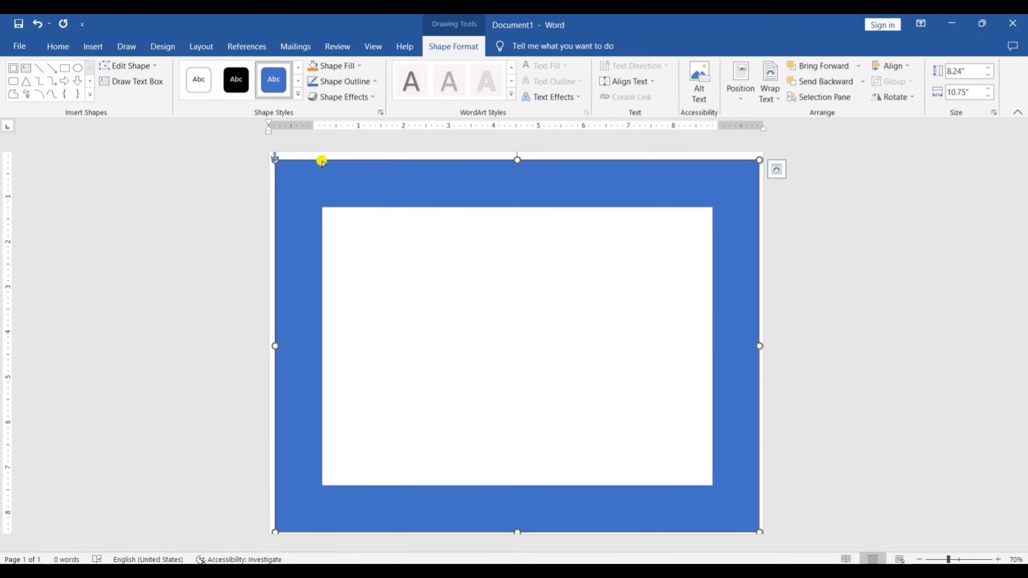
left_click_drag(322, 162, 282, 143)
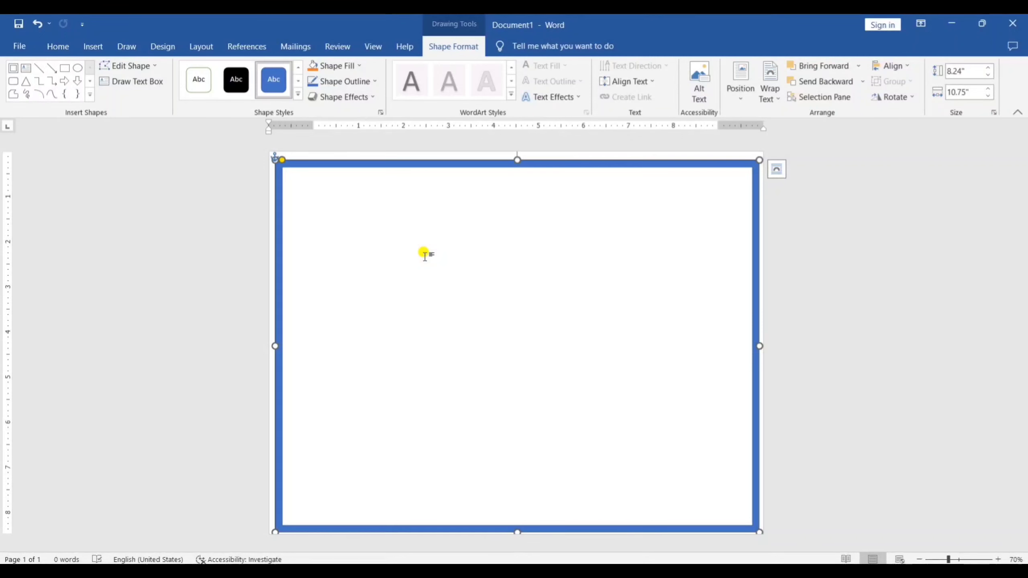
key("ctrl+z")
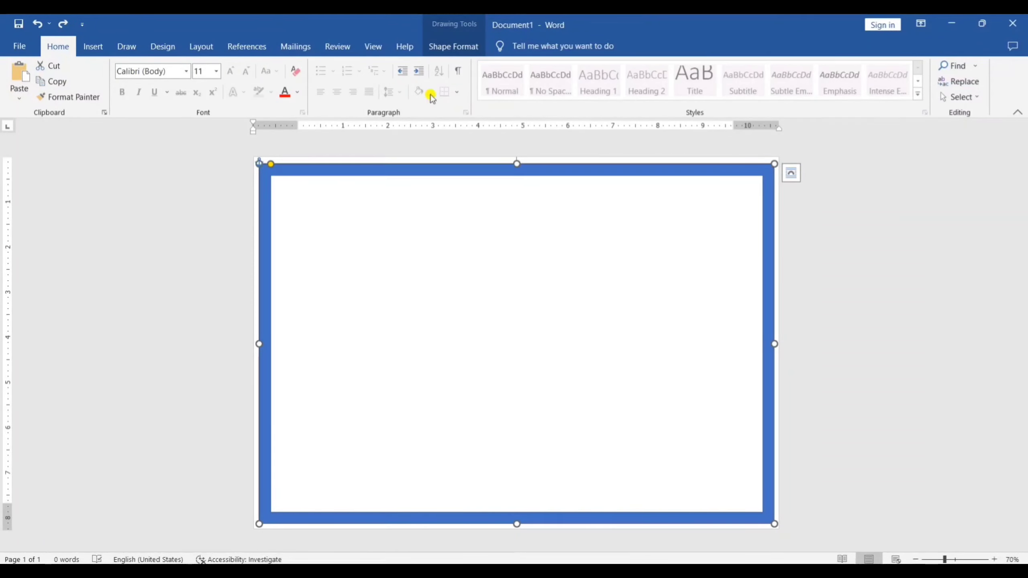
Fill the frame shape with the dark gold linear preset gradient.
left_click(458, 45)
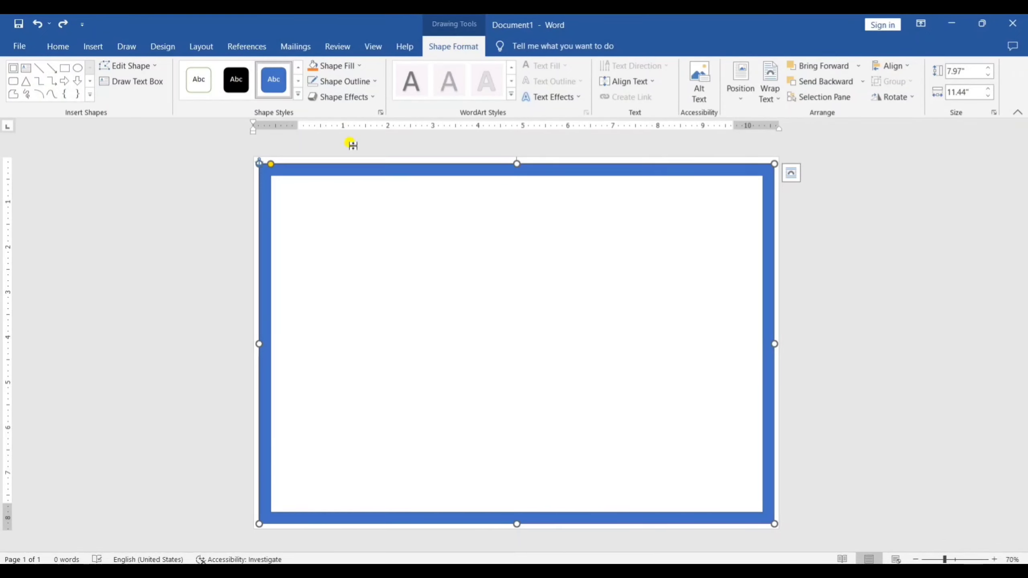
left_click(361, 68)
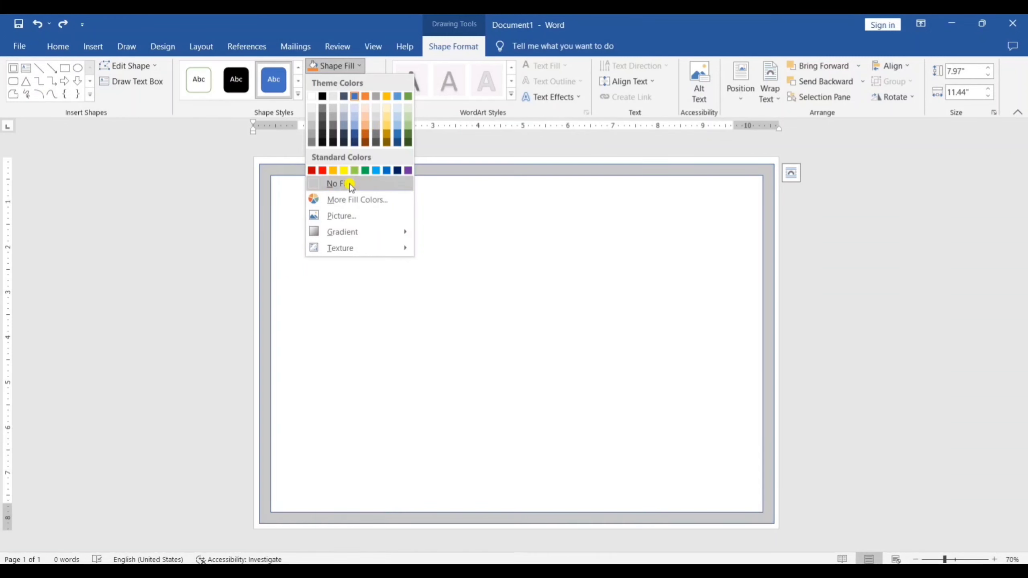
mouse_move(350, 238)
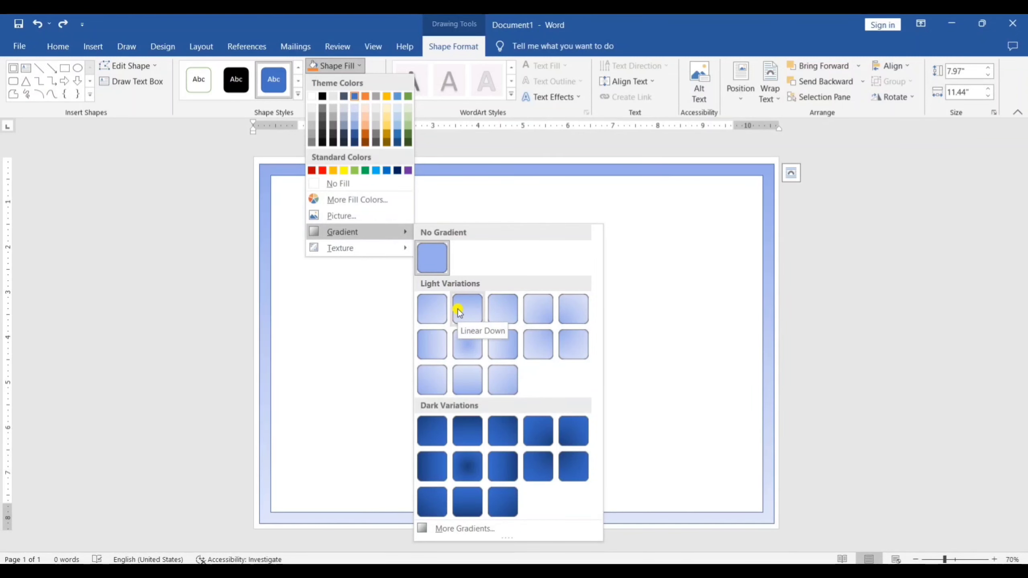
left_click(462, 528)
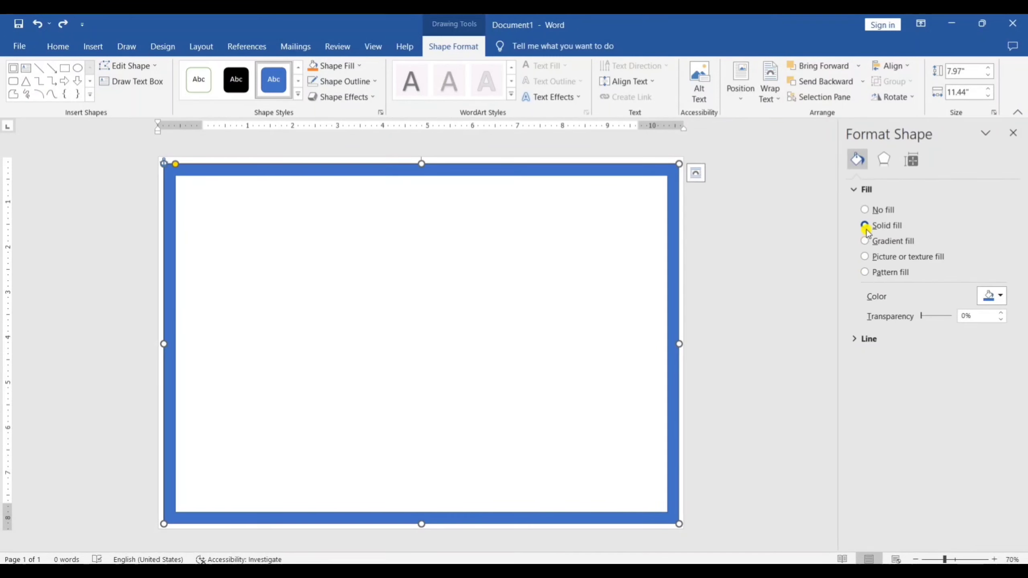
left_click(888, 242)
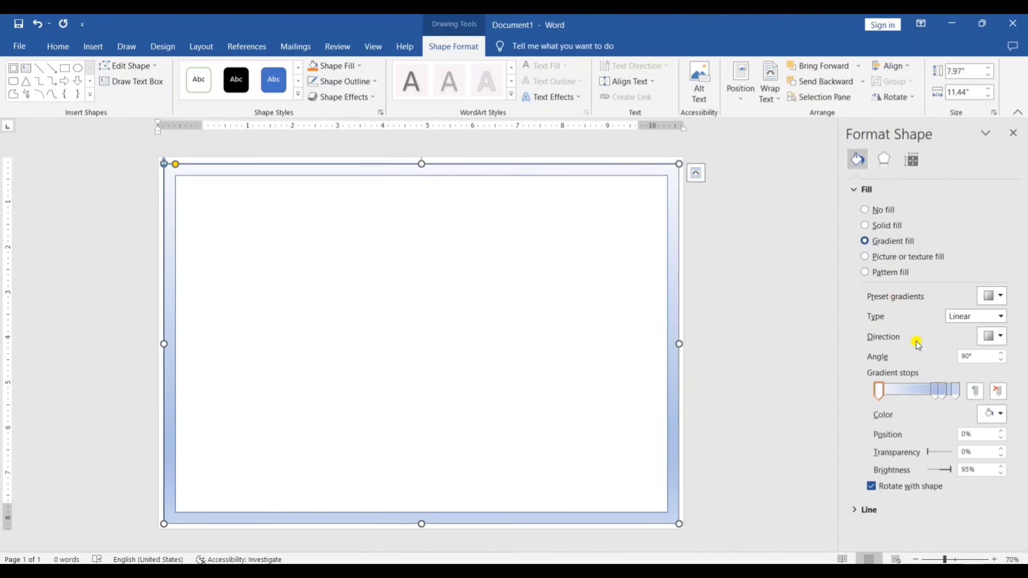
left_click(987, 295)
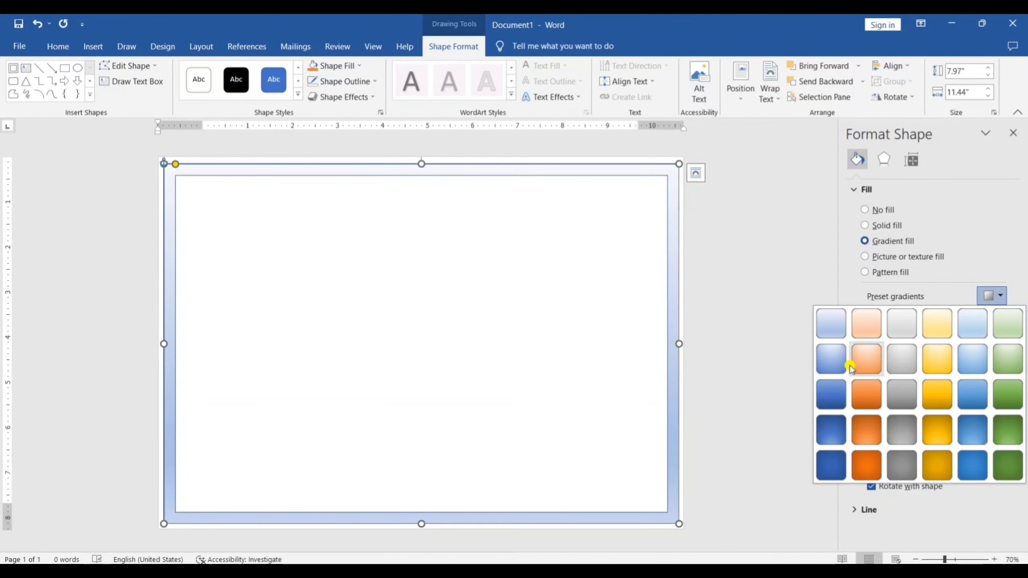
left_click(935, 393)
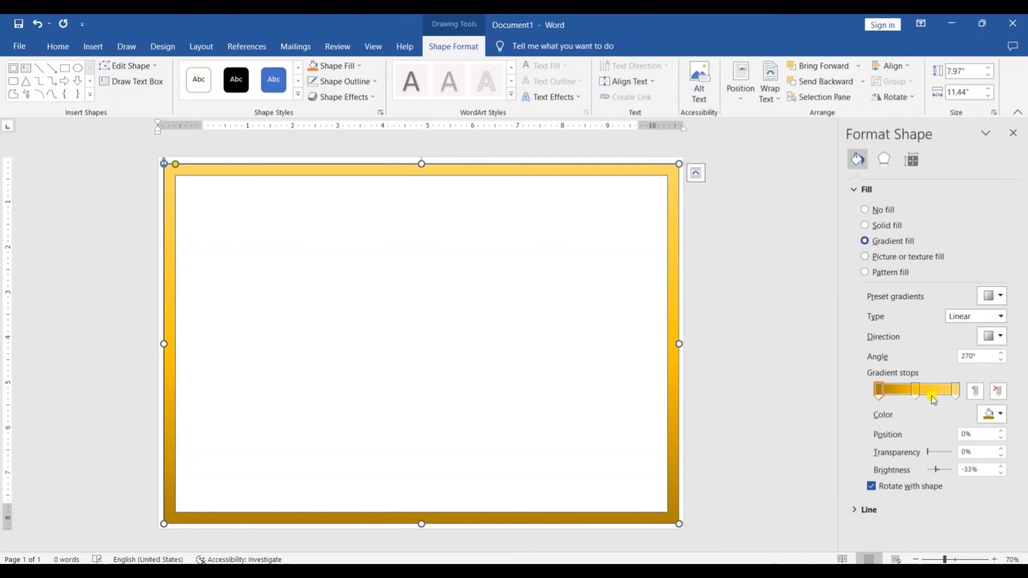
Switch the frame to a solid fill and colour it red.
left_click(891, 229)
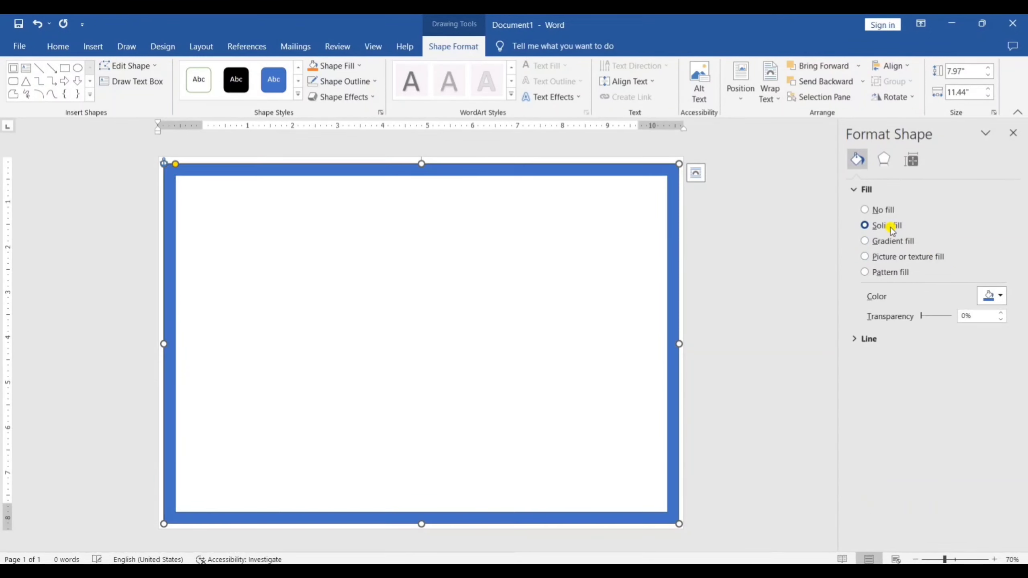
left_click(997, 299)
left_click(935, 401)
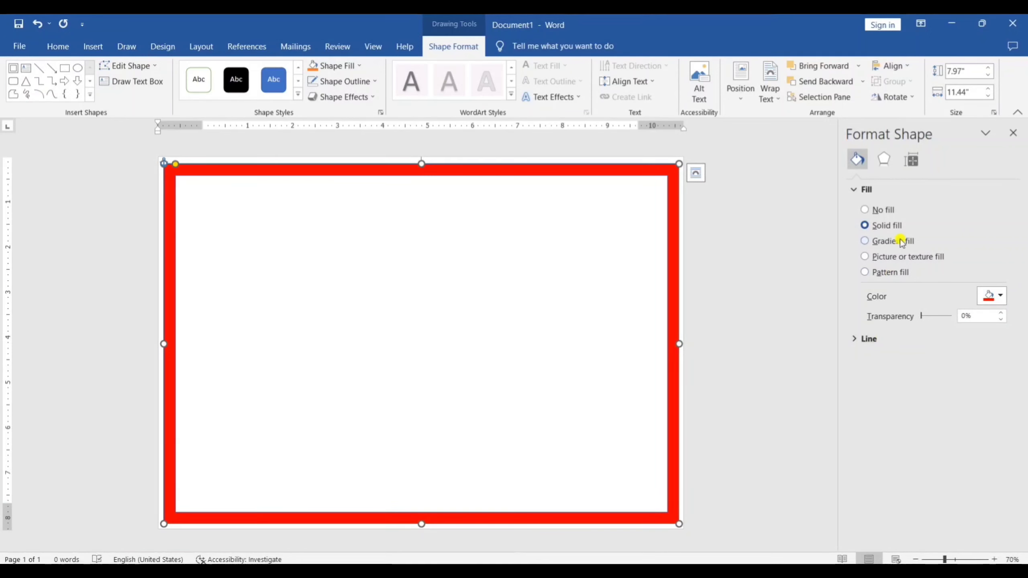
Apply a texture fill to the frame using the green marble texture.
left_click(891, 261)
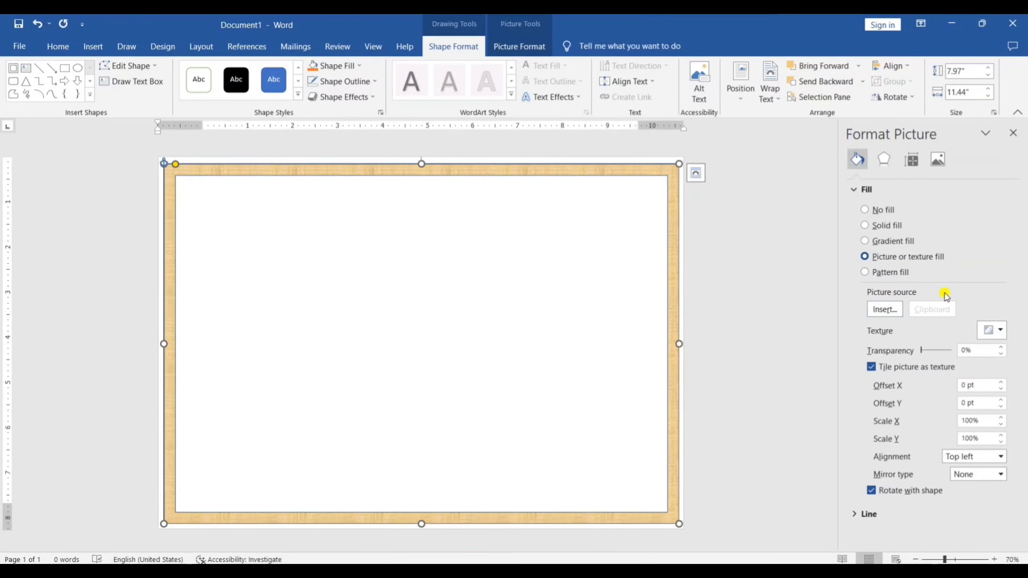
left_click(988, 330)
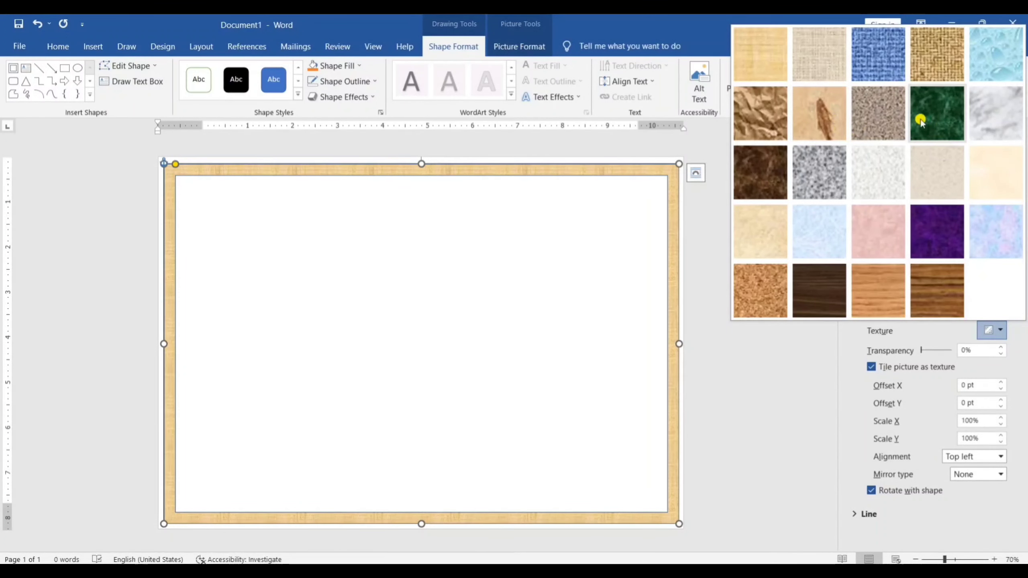
left_click(921, 103)
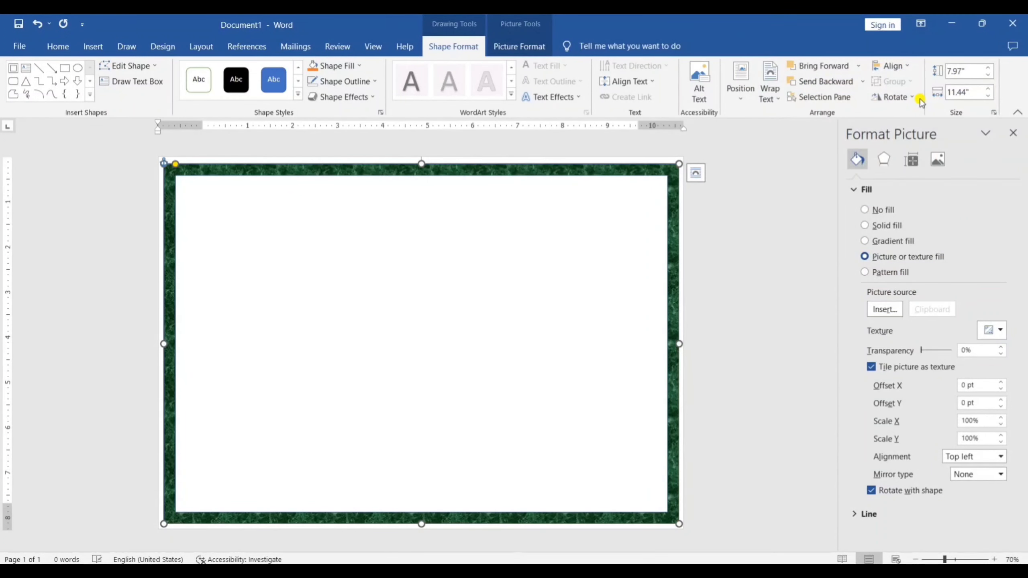
Give the frame a pattern fill with dense red upward diagonal stripes.
left_click(886, 275)
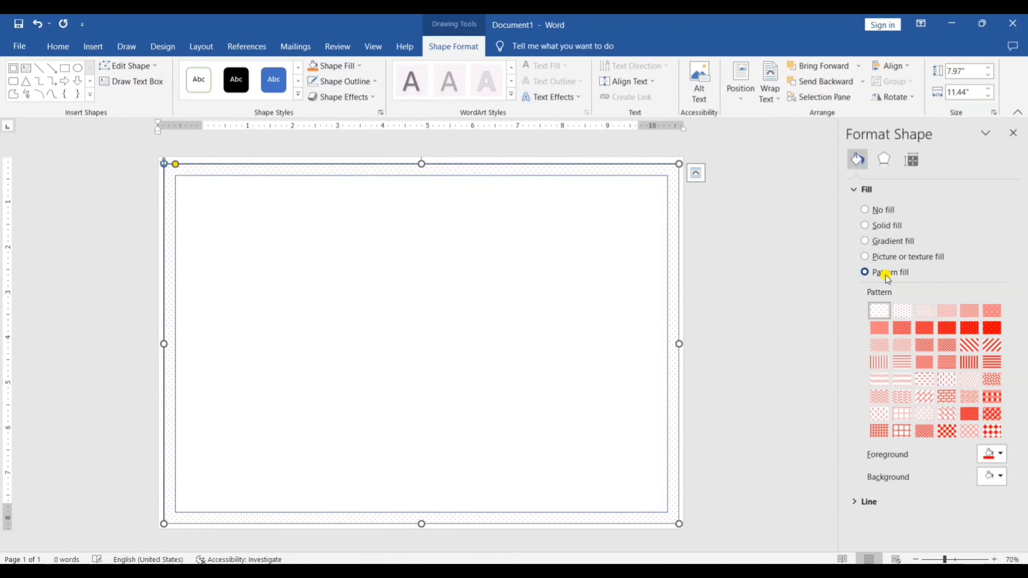
left_click(948, 346)
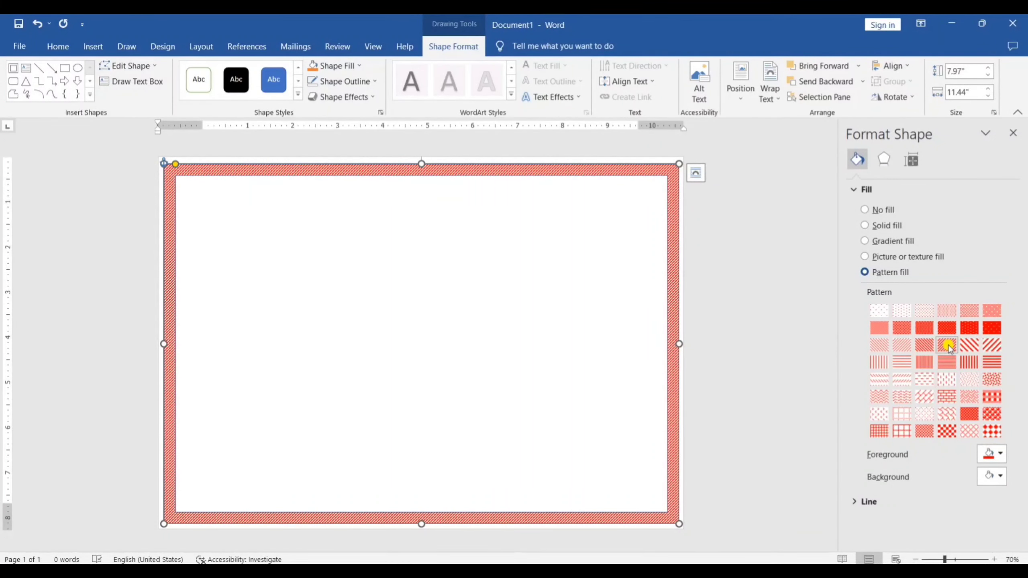
left_click(744, 309)
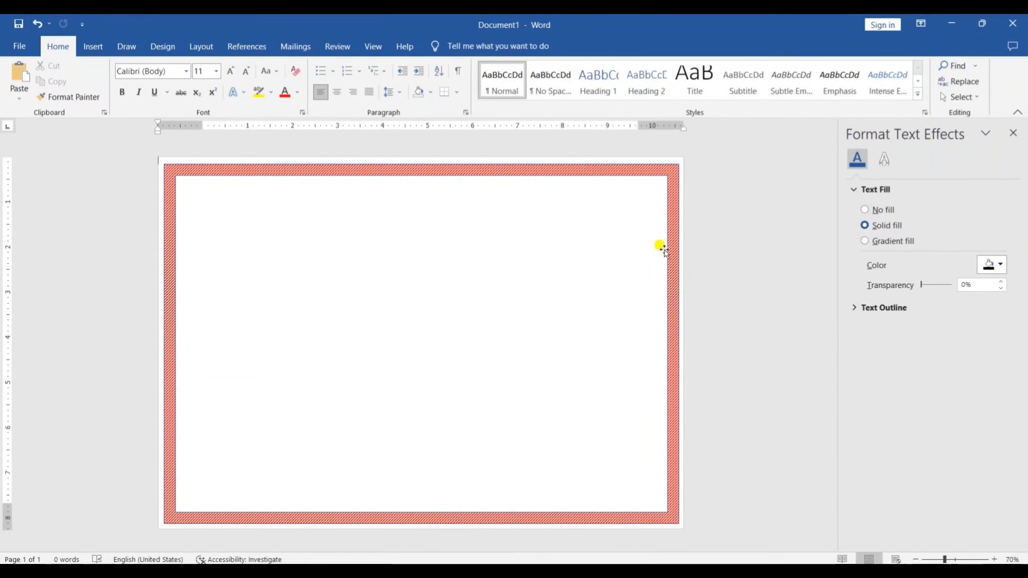
Remove the outline from the striped frame shape.
left_click(675, 181)
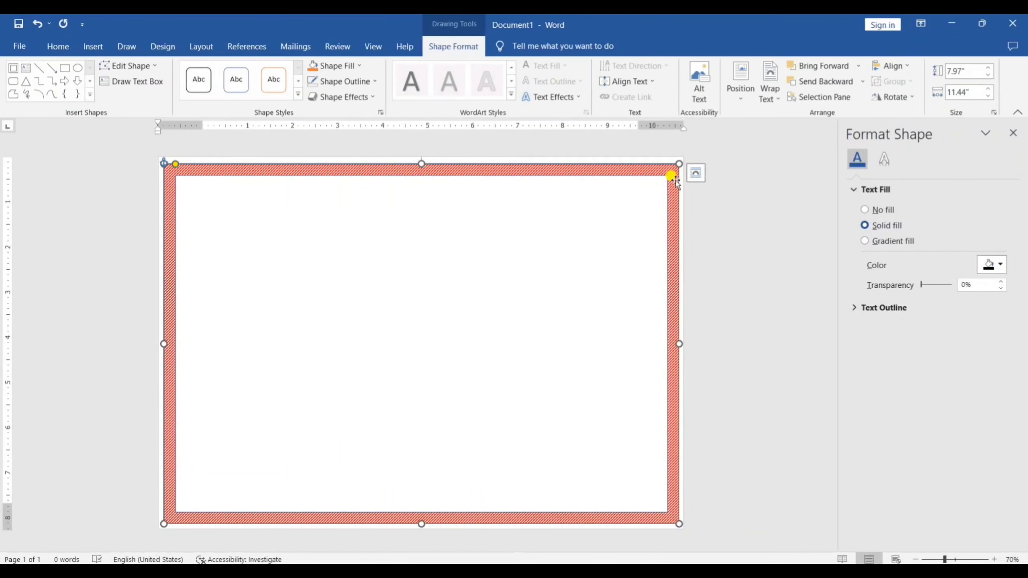
left_click(348, 82)
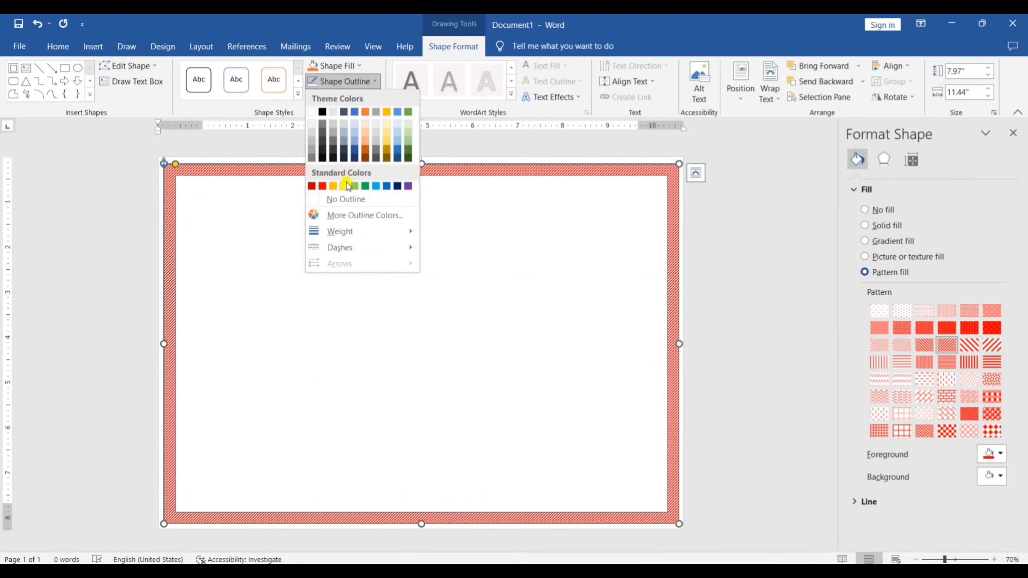
left_click(346, 198)
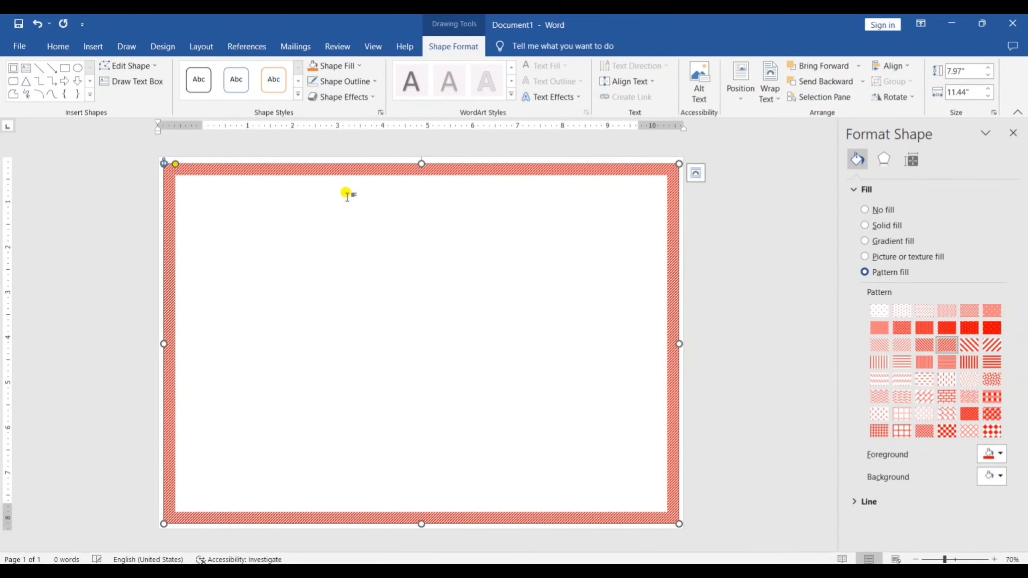
left_click(349, 214)
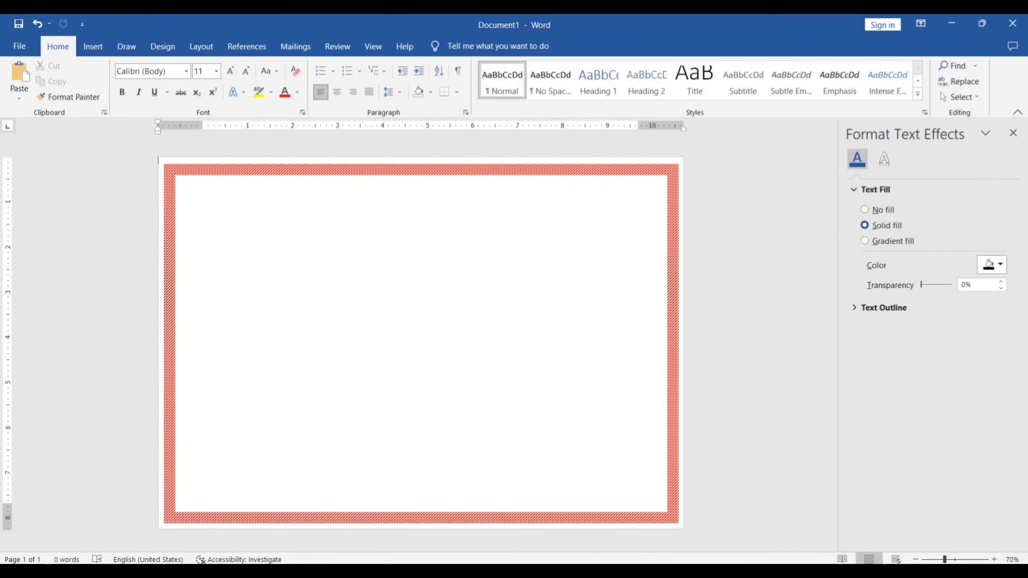
Draw a rectangle about 3.28" high and 4.56" wide over the striped frame's upper-left corner.
scroll(516, 510, "up", 2, "ctrl")
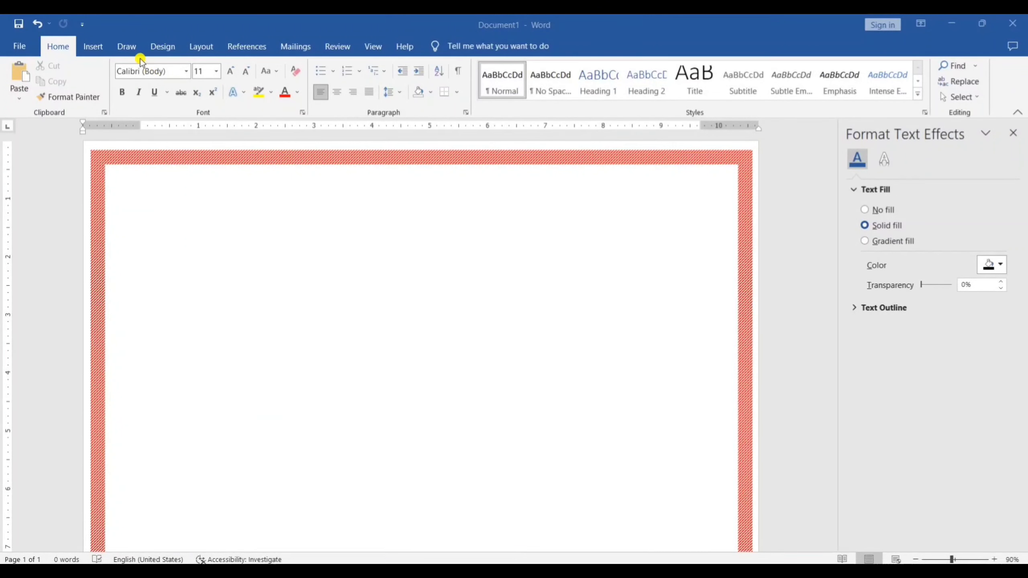
left_click(90, 48)
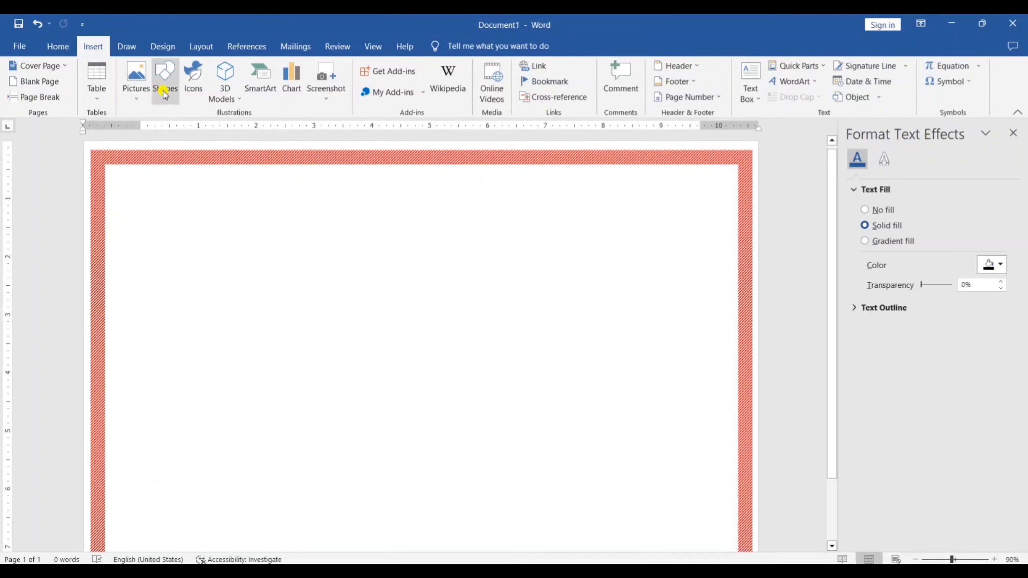
left_click(165, 77)
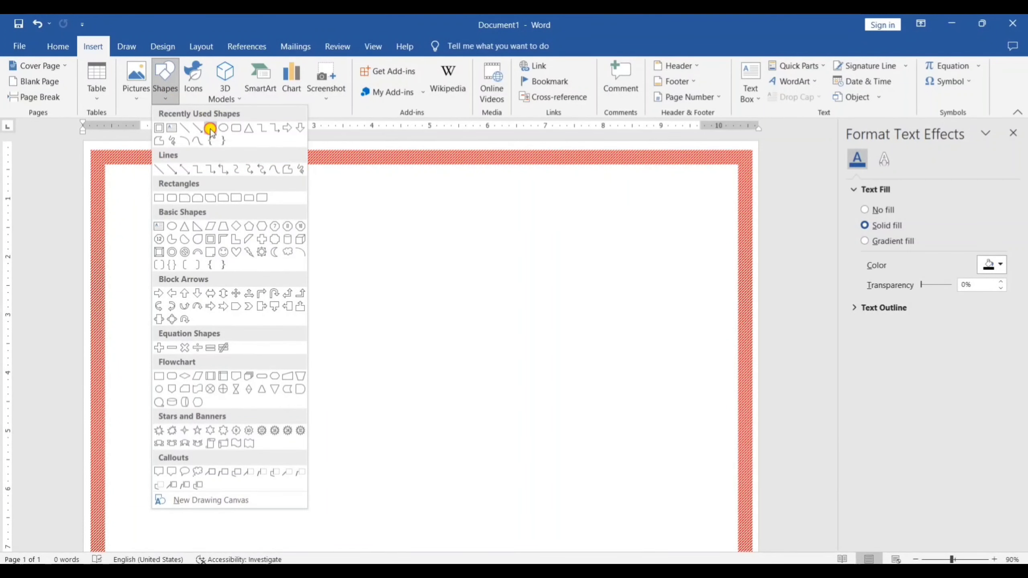
left_click(211, 130)
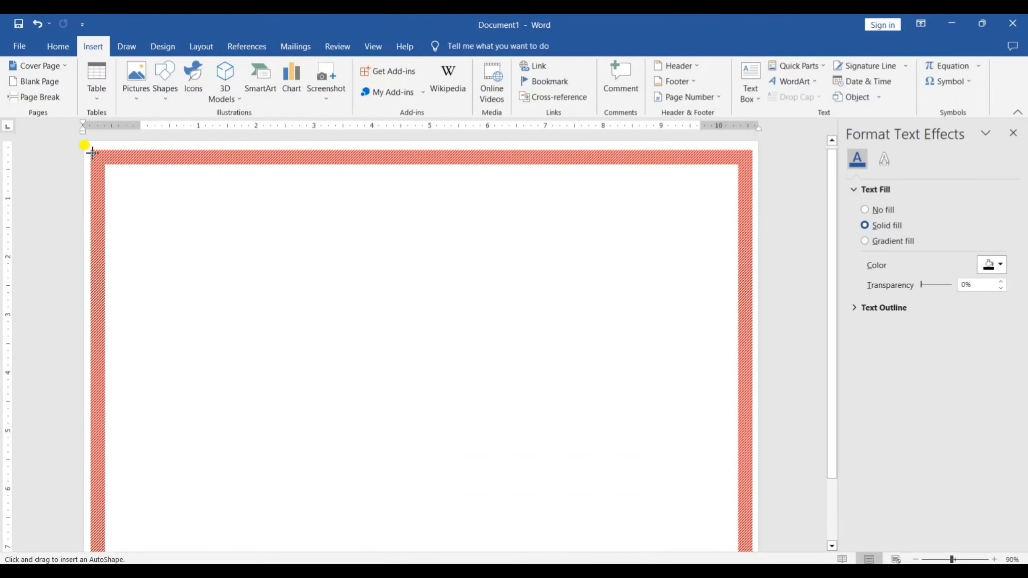
left_click_drag(88, 144, 351, 337)
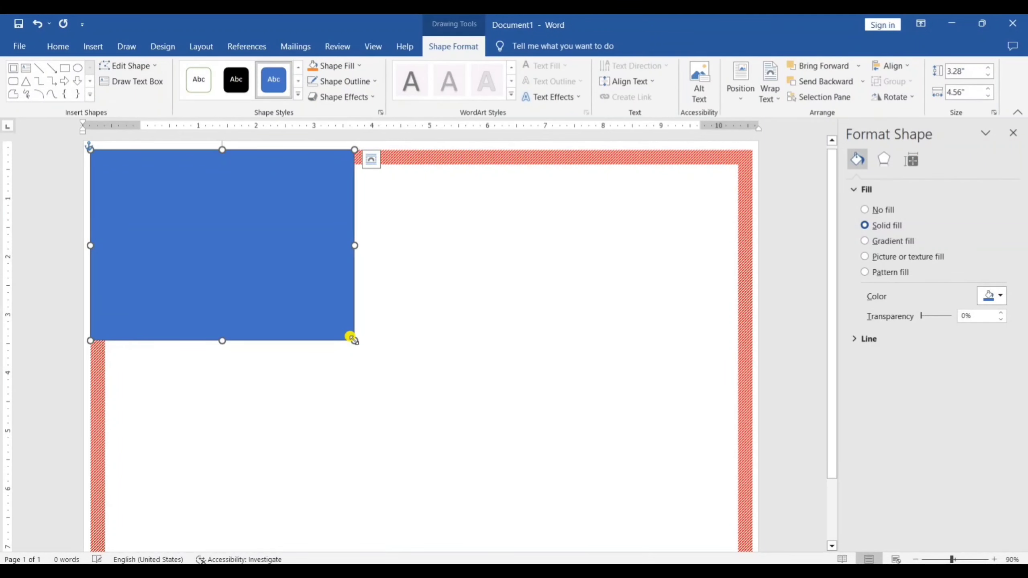
Add edit points to the blue rectangle's right and bottom edges, in line with the striped frame's inner edges.
right_click(328, 289)
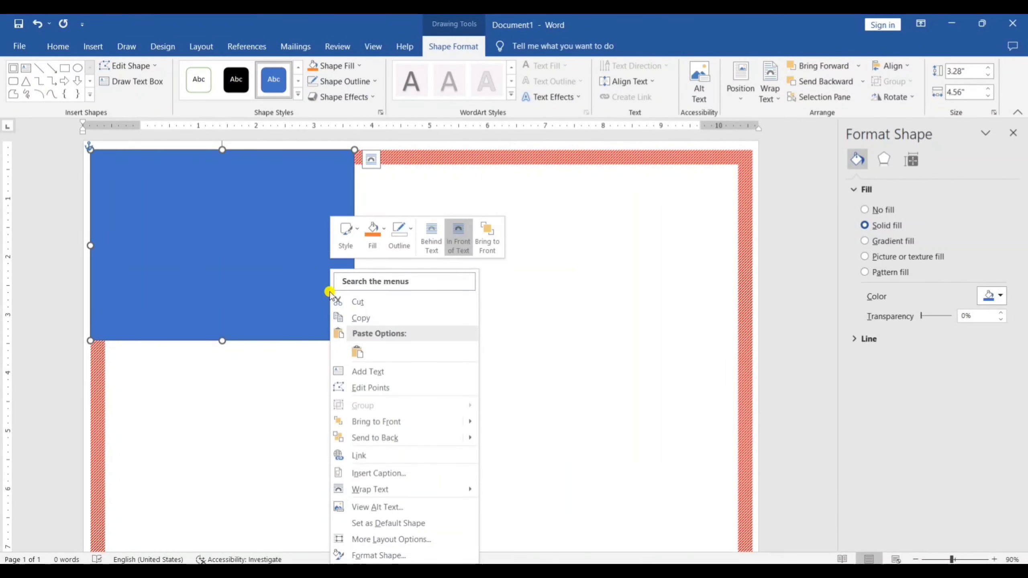
left_click(379, 388)
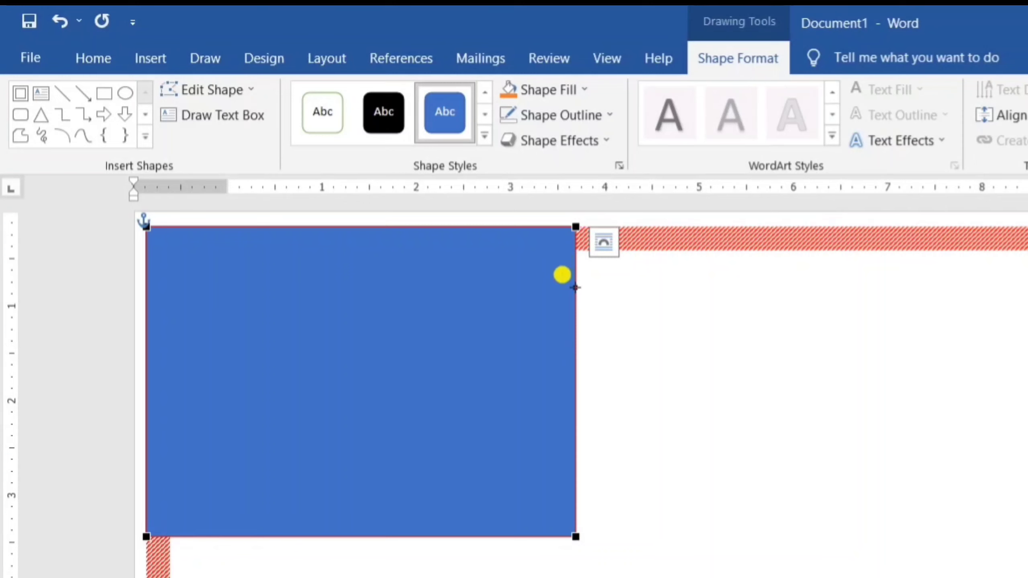
right_click(576, 251)
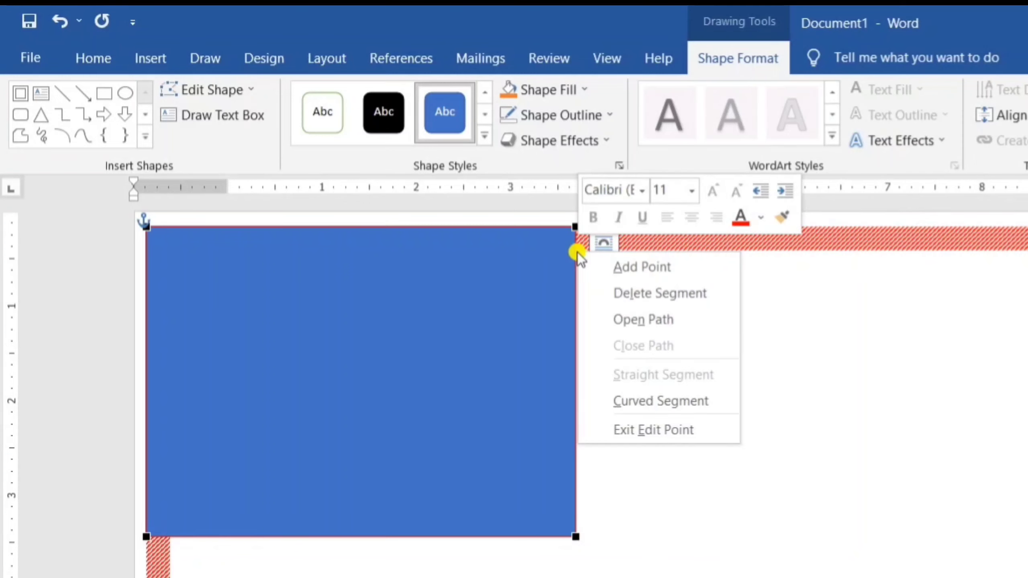
left_click(617, 264)
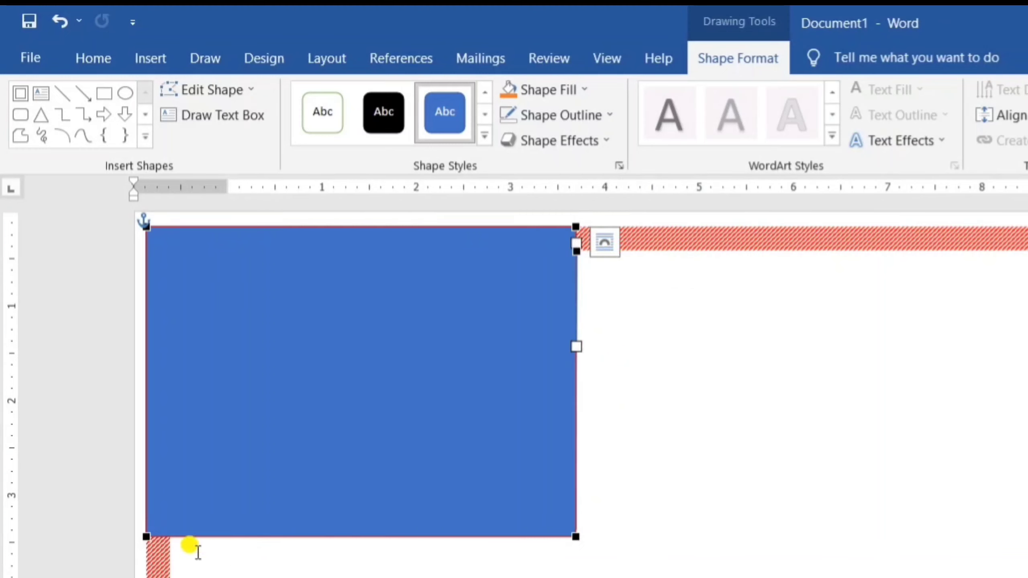
right_click(168, 536)
left_click(214, 551)
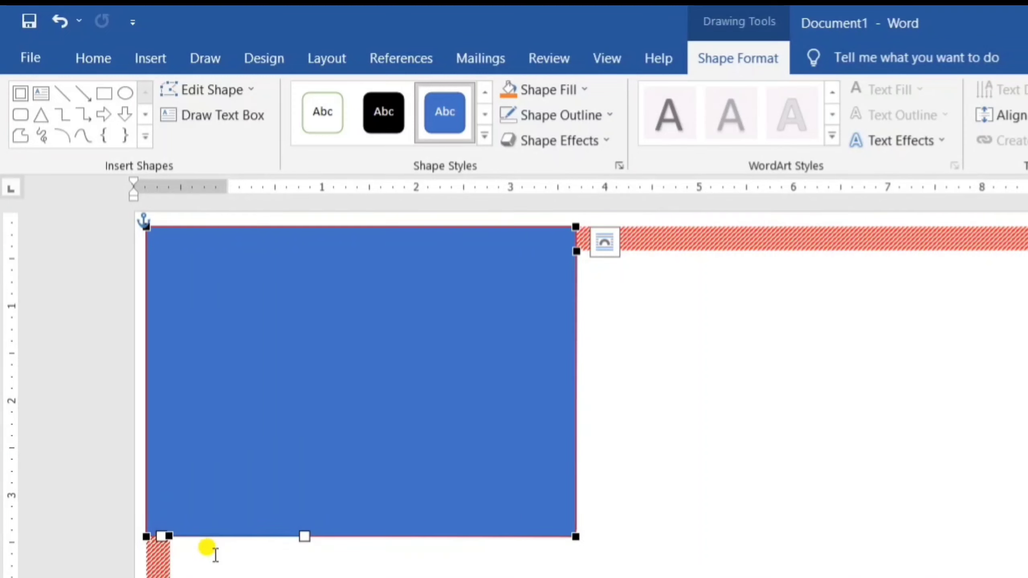
left_click(200, 574)
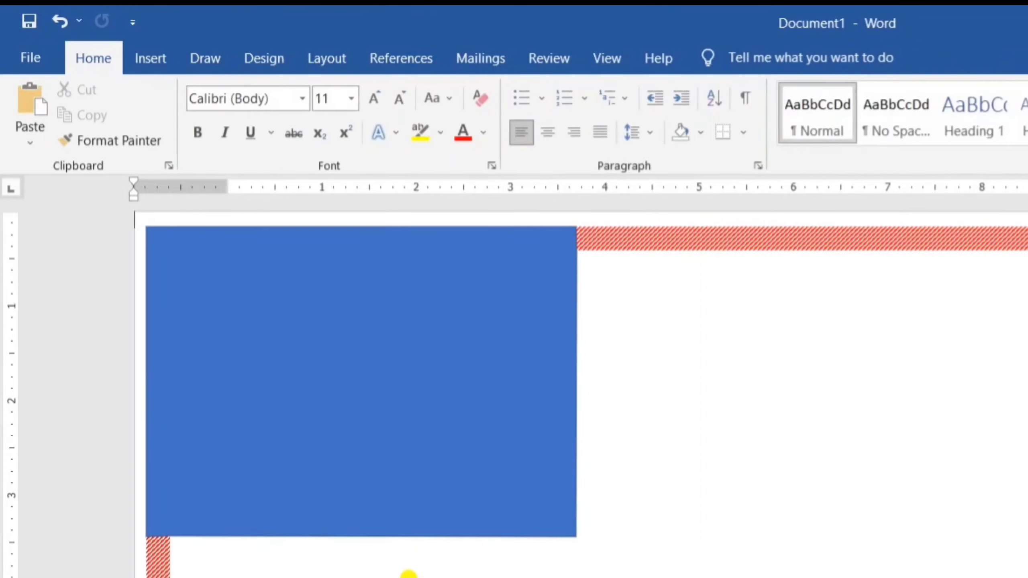
Delete the rectangle's lower-right corner point and pull the resulting diagonal edge inward into a curve.
left_click(410, 477)
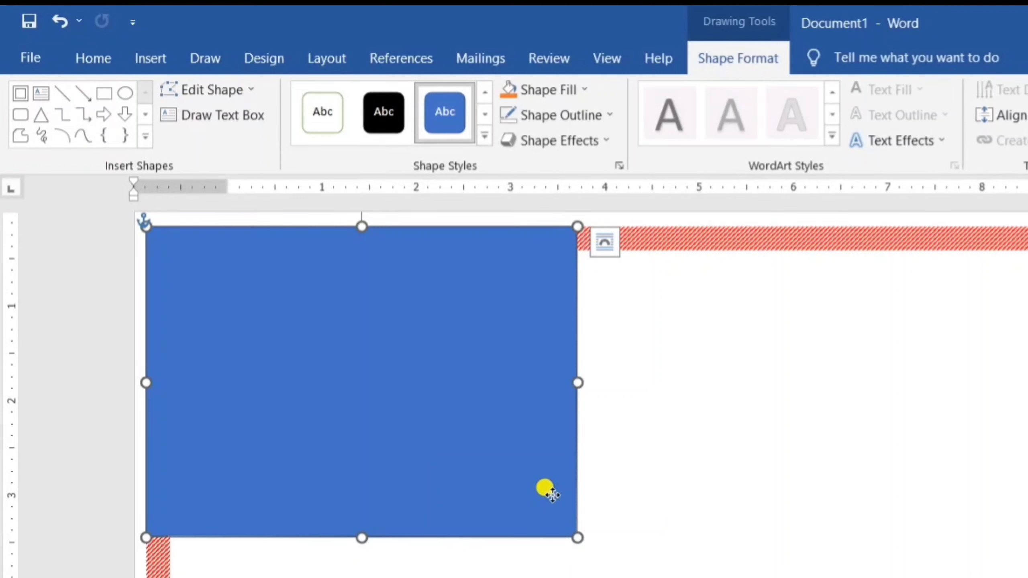
right_click(551, 494)
left_click(672, 211)
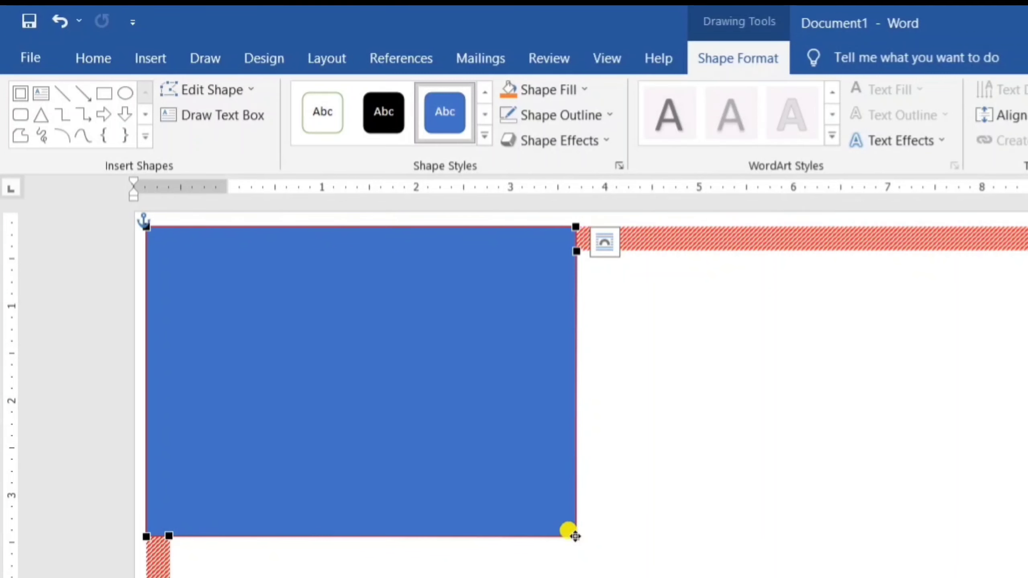
right_click(575, 537)
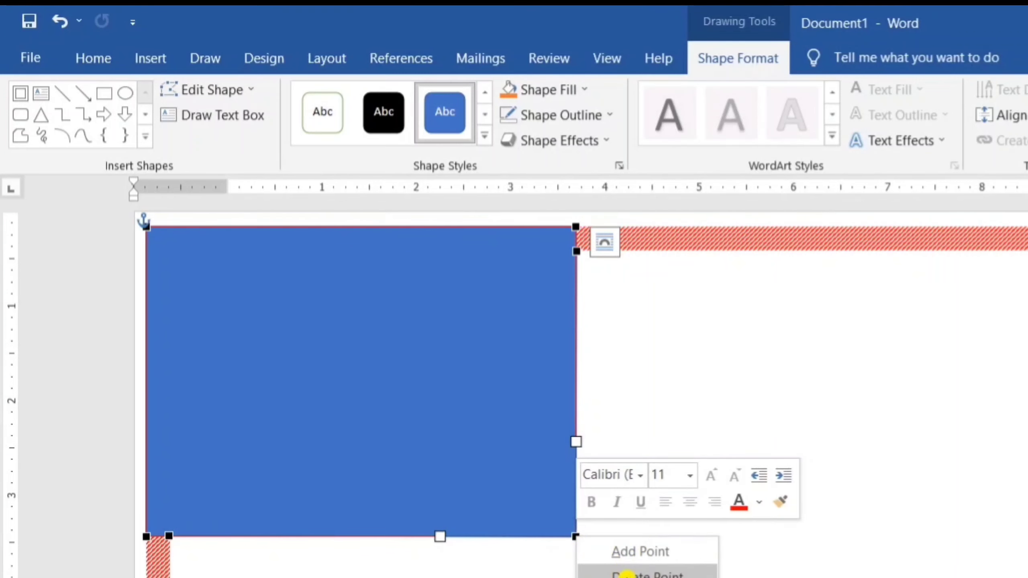
left_click(627, 574)
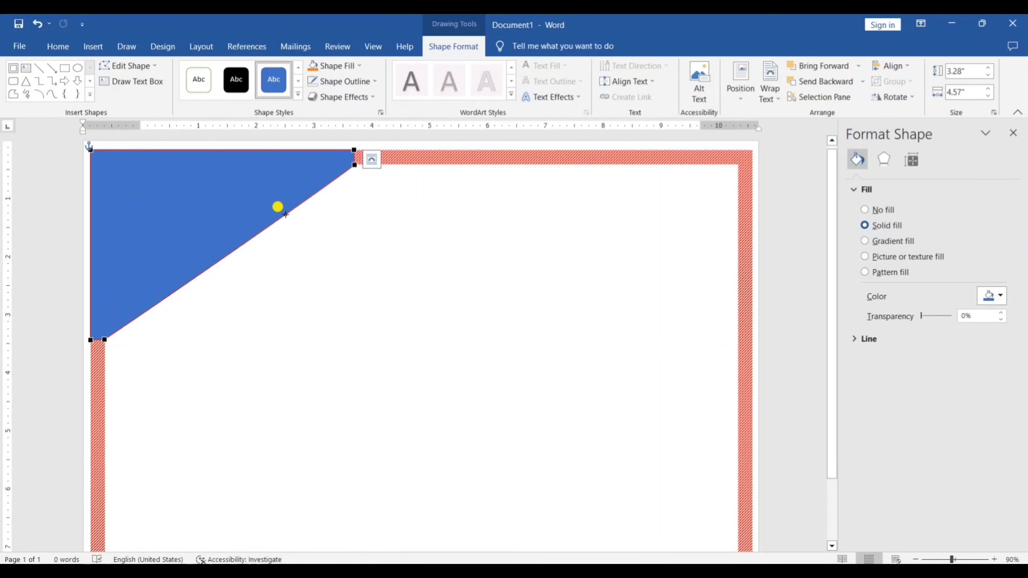
left_click_drag(288, 214, 177, 184)
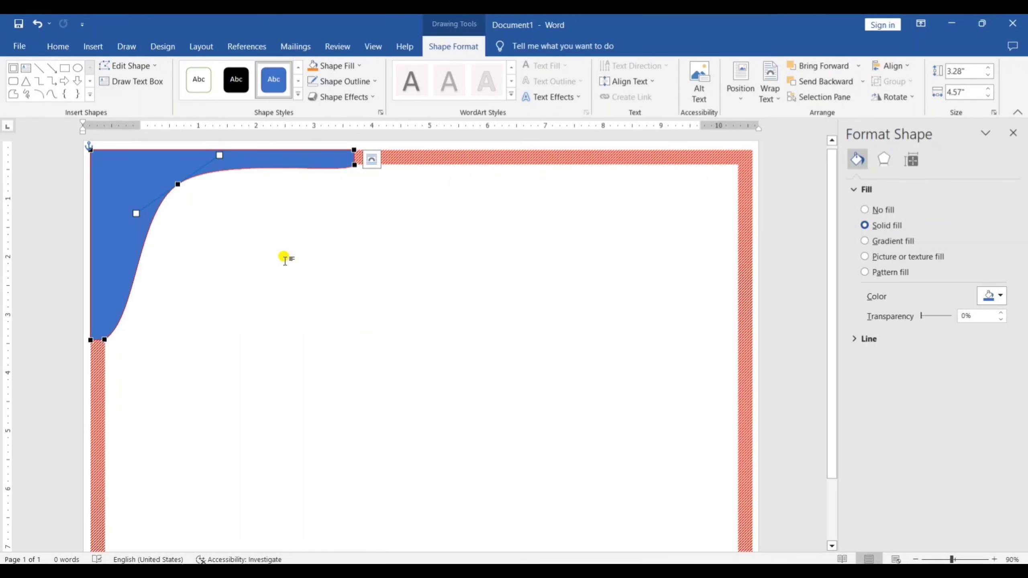
Fill the curved corner shape with dark orange.
left_click(361, 67)
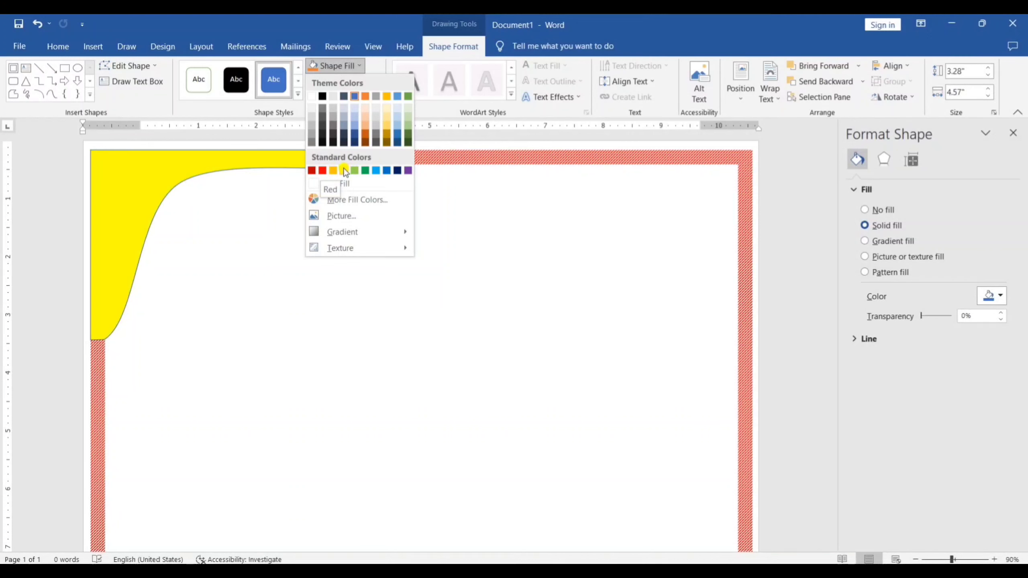
left_click(368, 134)
left_click(395, 264)
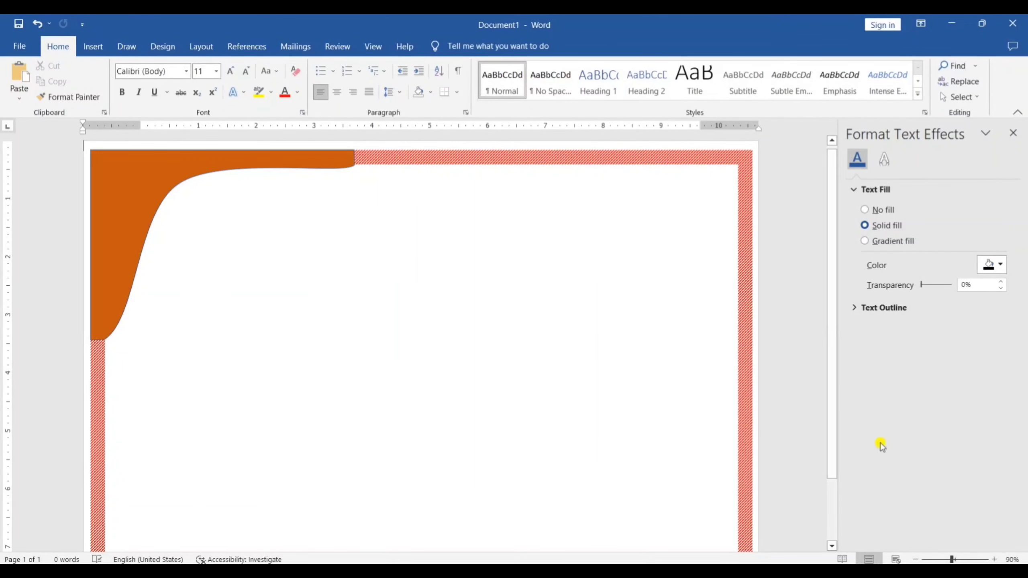
Duplicate the orange corner shape and move the copy to the middle of the page.
left_click(915, 559)
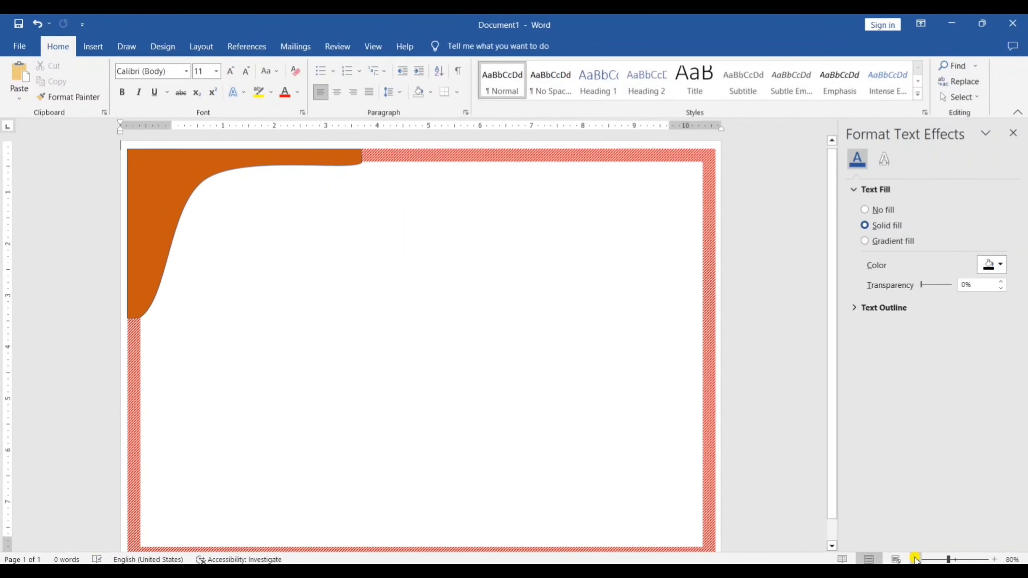
left_click(916, 559)
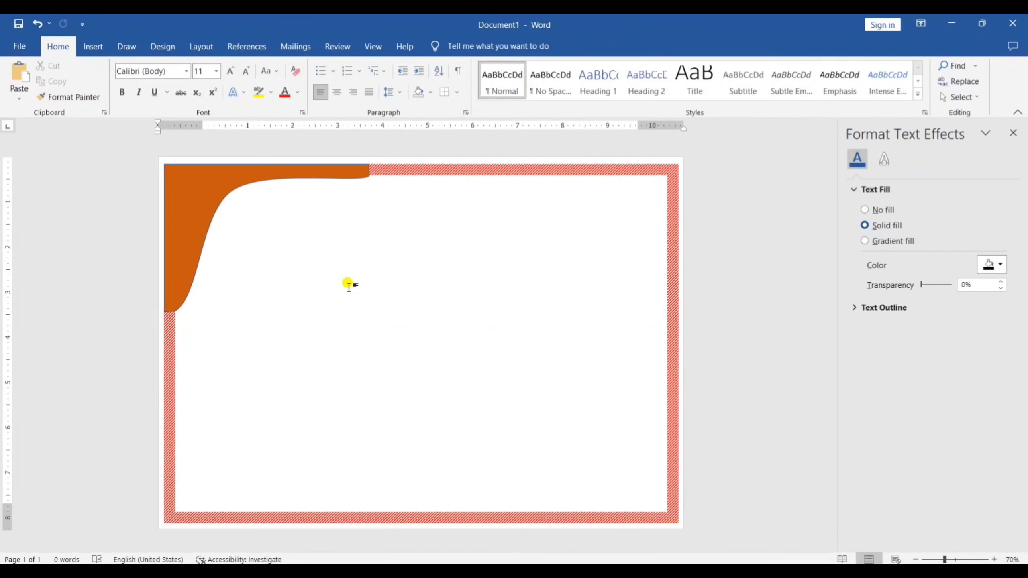
left_click(199, 205)
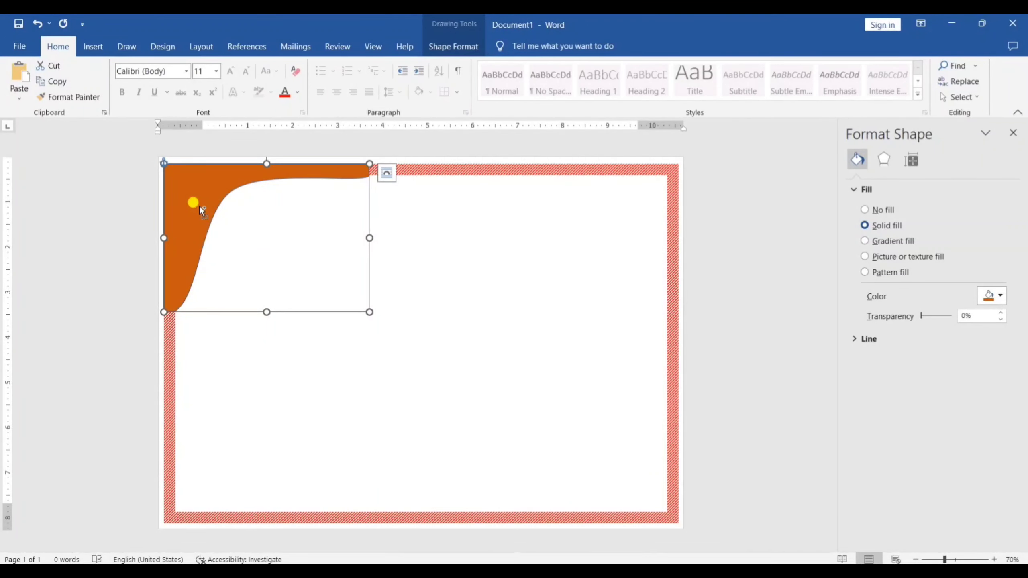
key("ctrl+c")
key("ctrl+v")
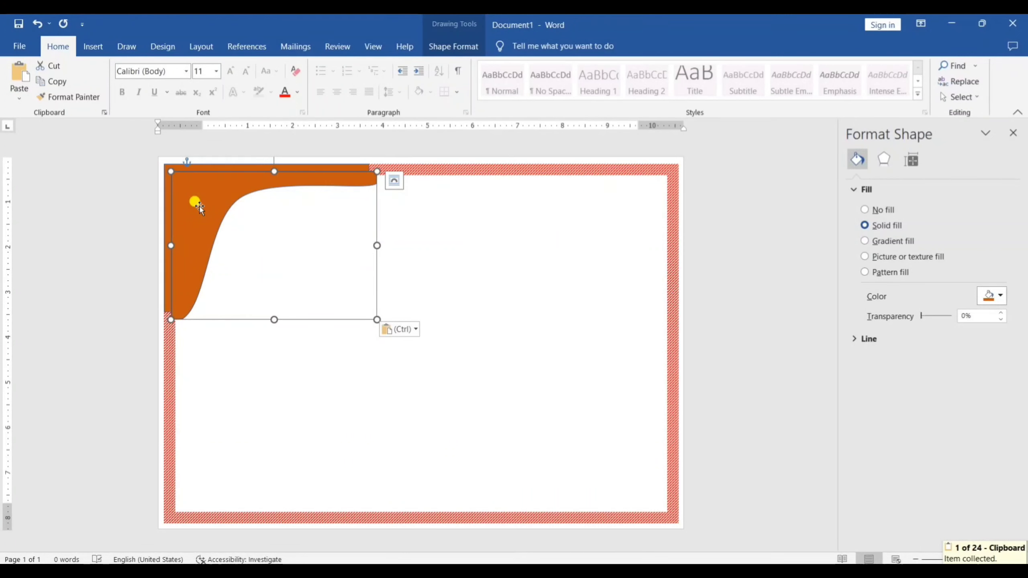
left_click_drag(199, 205, 374, 316)
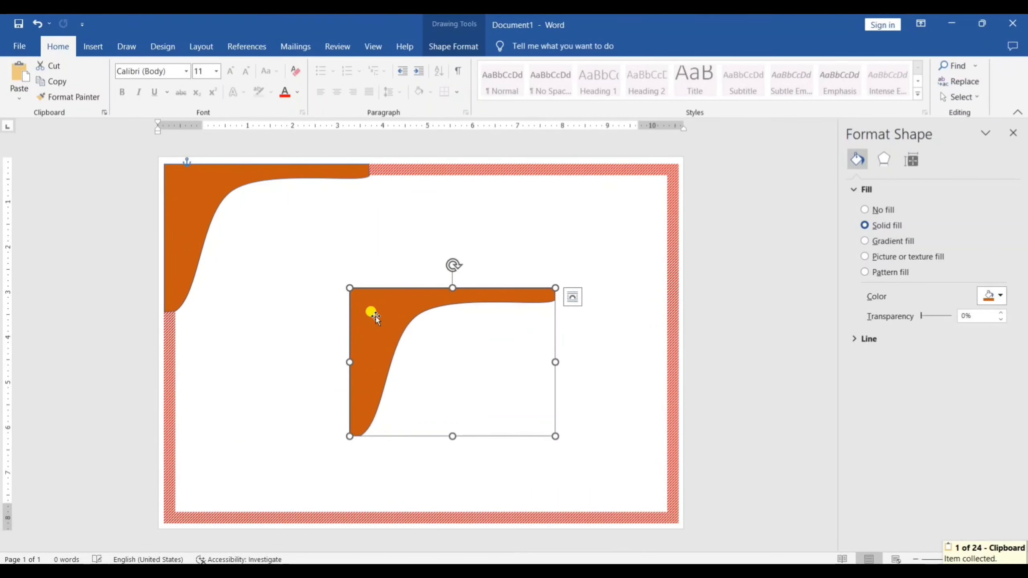
Move the copied orange shape into the frame's lower-right corner and rotate it 180 degrees to match the frame.
key("Down")
key("Down")
key("Down")
key("Down")
key("Down")
key("Down")
key("Down")
key("Down")
key("Down")
key("Down")
key("Down")
key("Down")
key("Down")
key("Down")
key("Down")
key("Down")
key("Down")
key("Down")
key("Down")
key("Down")
key("Down")
key("Down")
key("Down")
key("Down")
key("Down")
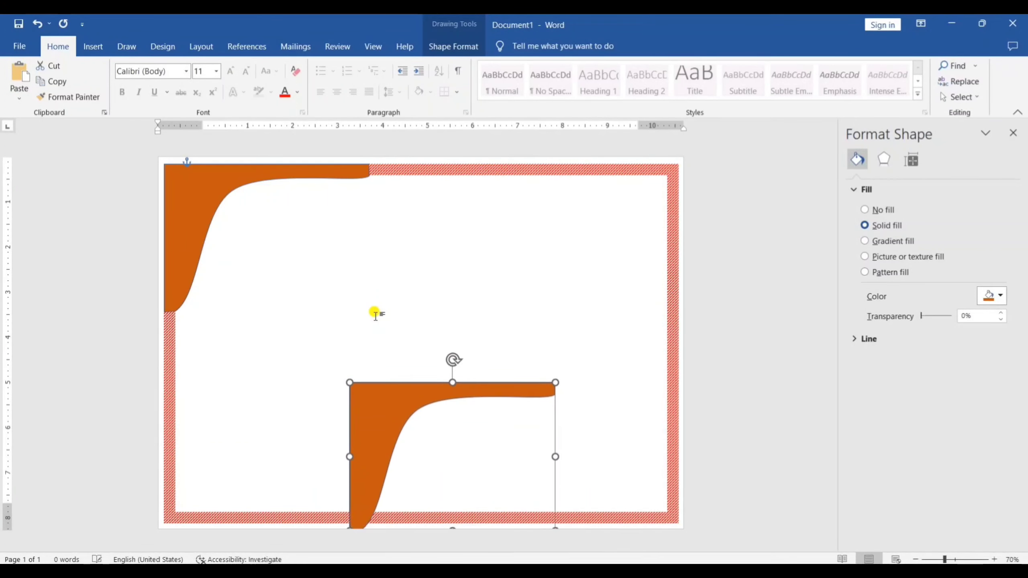
key("Right")
key("Right")
key("Right")
key("Right")
key("Right")
key("Right")
key("Right")
key("Right")
key("Right")
key("Right")
key("Right")
key("Right")
key("Right")
key("Right")
key("Right")
key("Right")
key("Right")
key("Right")
key("Right")
key("Right")
key("Right")
key("Right")
key("Right")
key("Right")
key("Right")
key("Right")
key("Right")
key("Right")
key("Right")
key("Right")
key("Right")
key("Right")
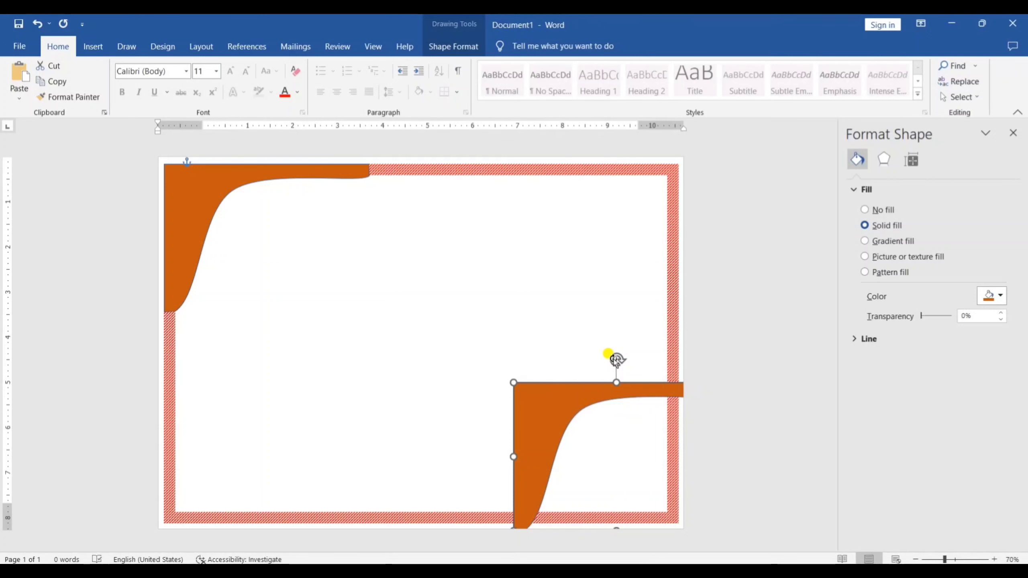
left_click_drag(616, 358, 681, 457)
left_click(546, 368)
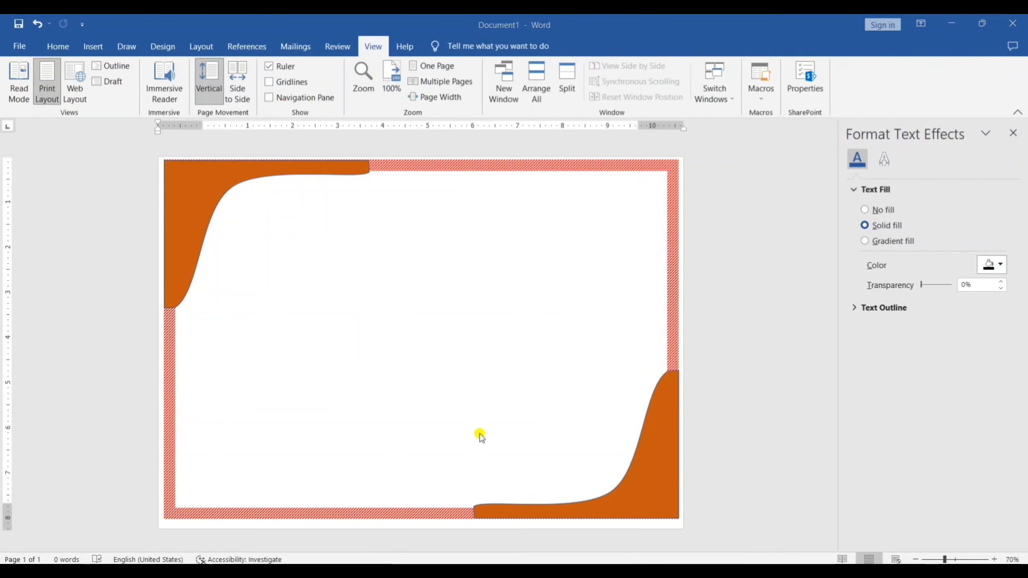
left_click(391, 83)
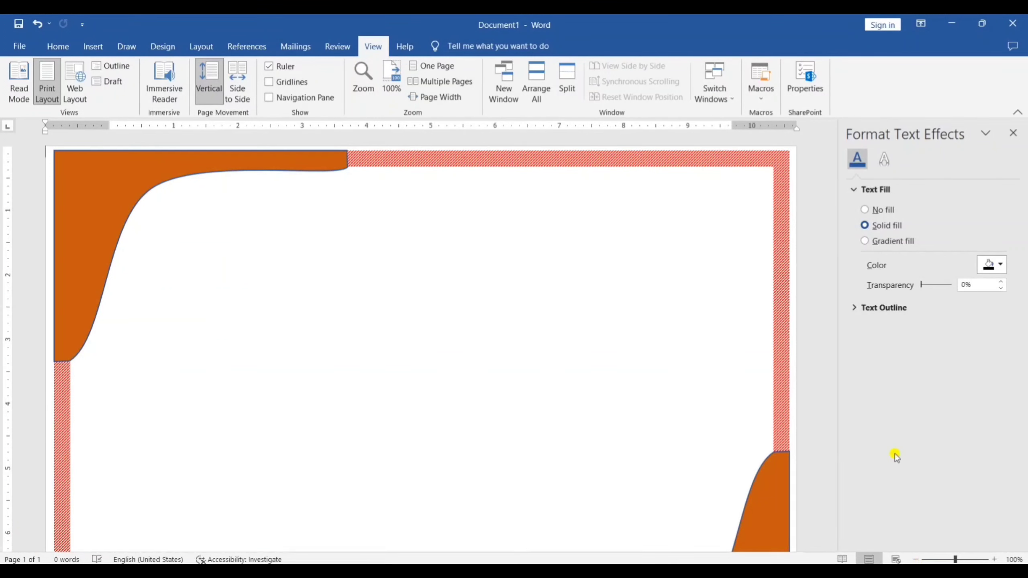
left_click(464, 303)
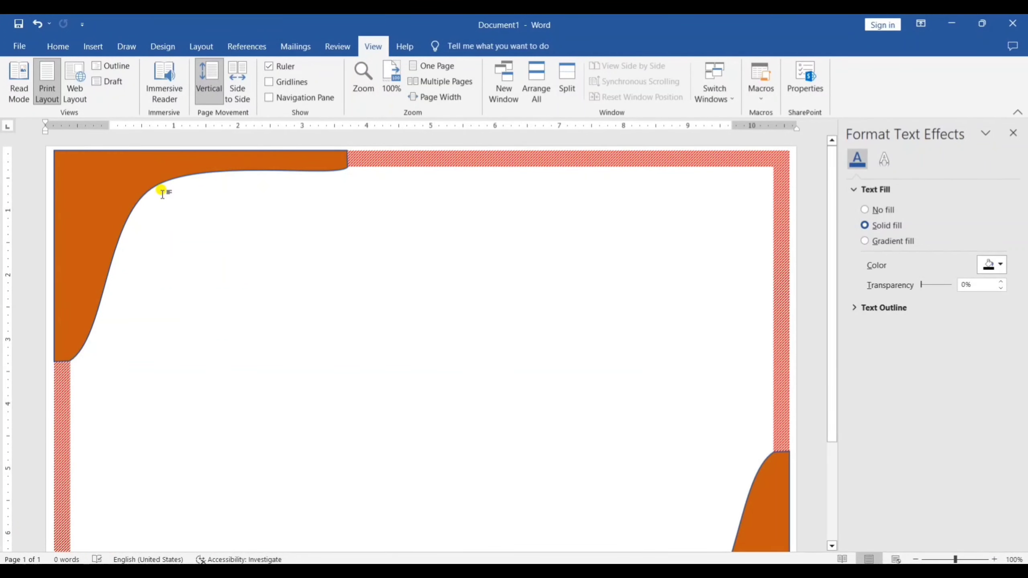
left_click(915, 560)
left_click(915, 560)
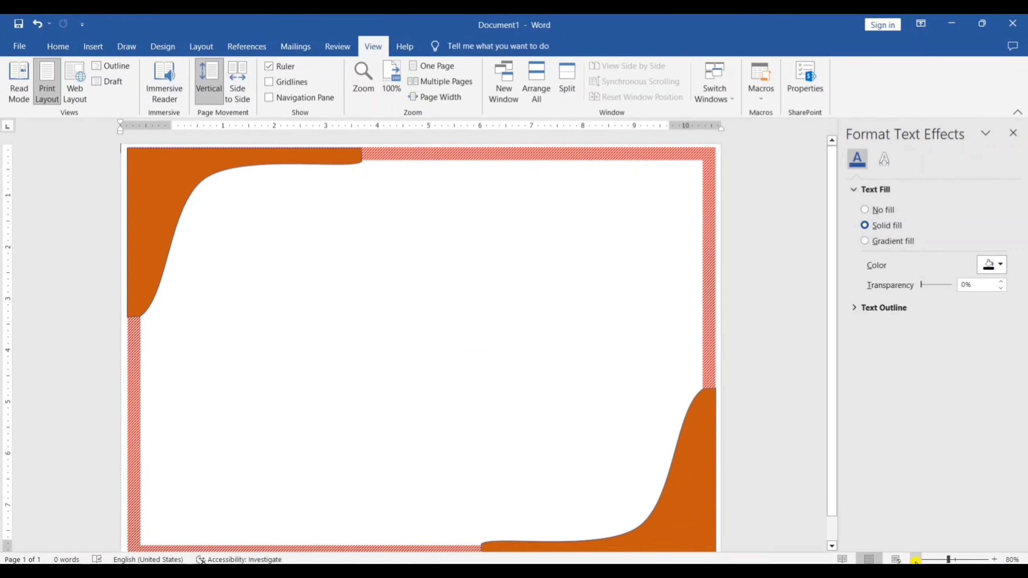